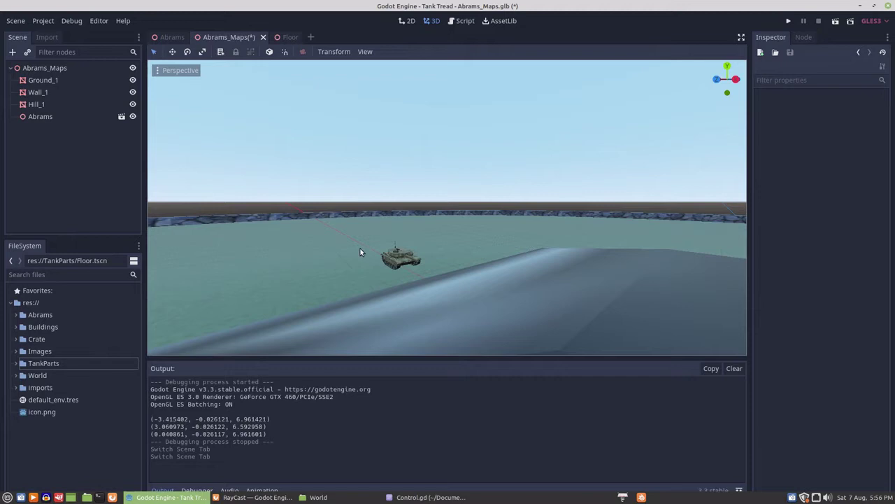
- Delete the Abrams tank node from Abrams_Maps, leaving Ground_1, Wall_1 and Hill_1
{"action": "scroll", "coordinate": [372, 282], "scroll_direction": "up", "scroll_amount": 3}
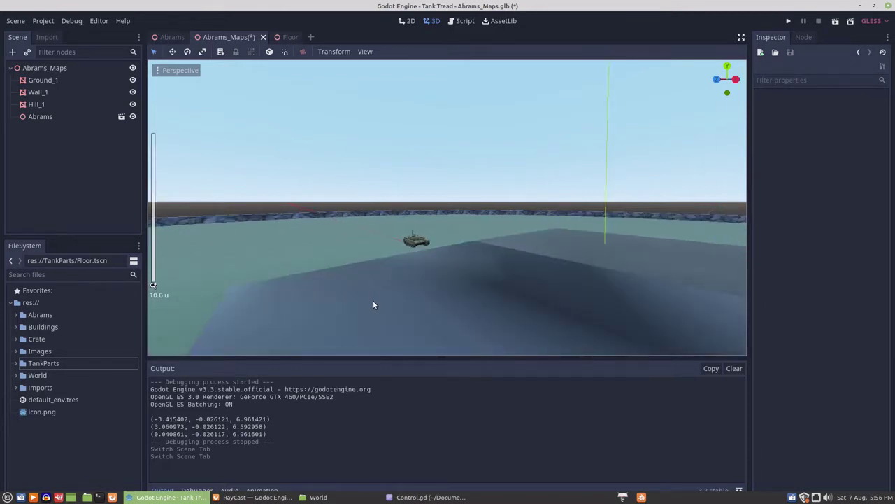
{"action": "middle_click_drag", "start_coordinate": [373, 305], "coordinate": [384, 321]}
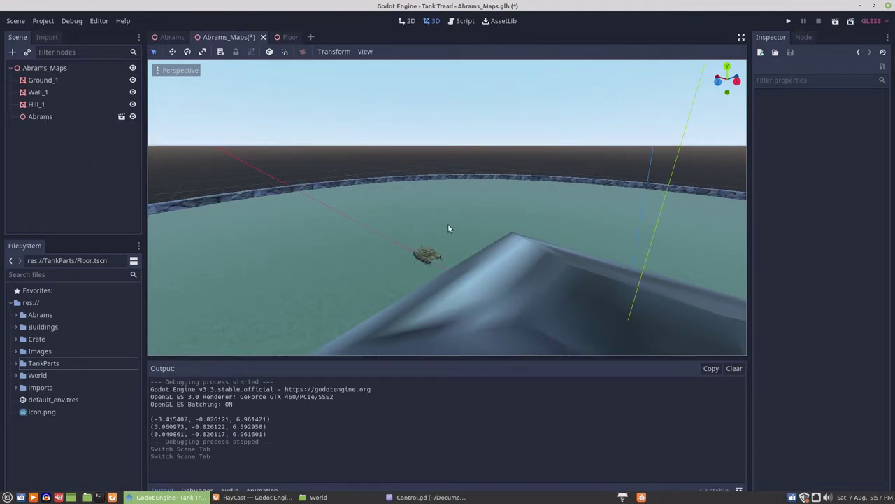
{"action": "right_click", "coordinate": [40, 118]}
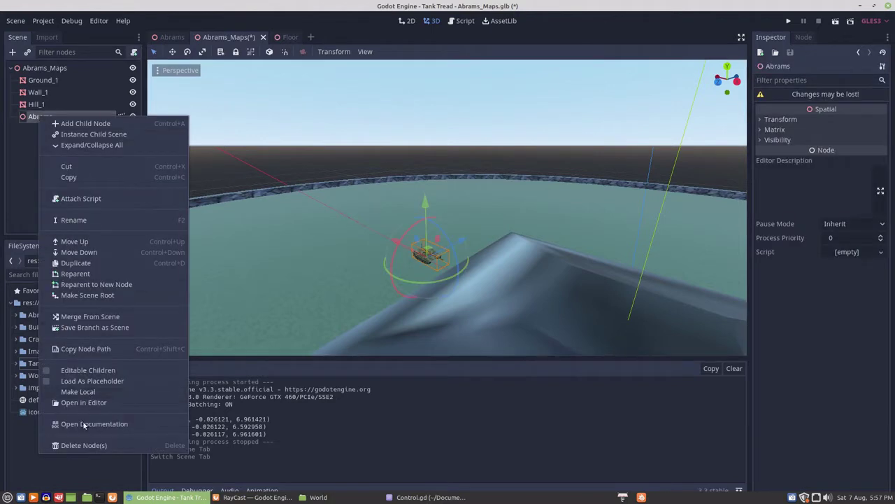
{"action": "left_click", "coordinate": [84, 445]}
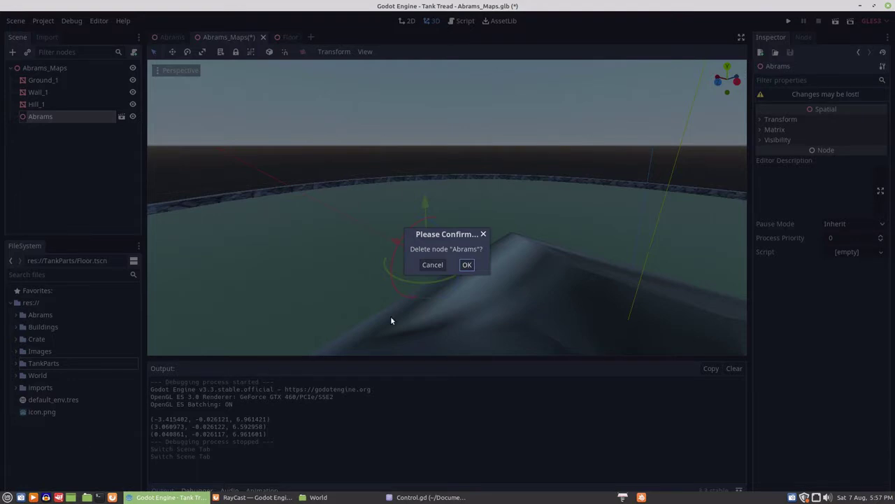
{"action": "left_click", "coordinate": [467, 264]}
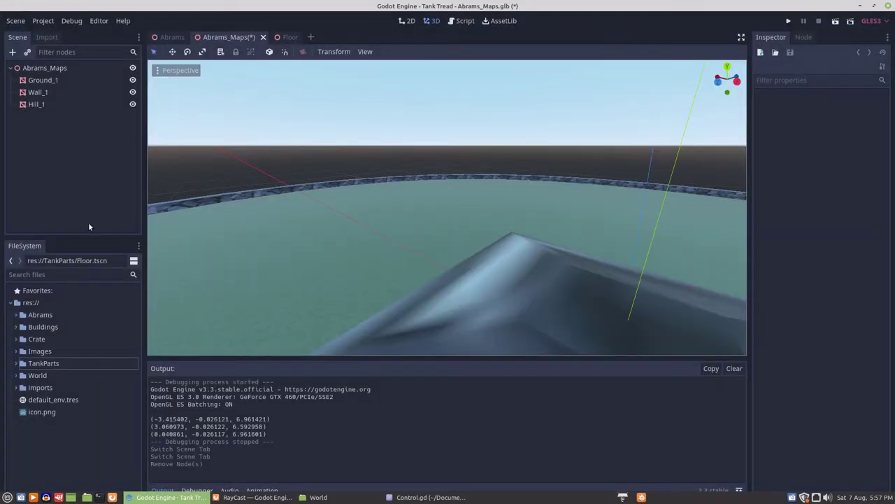
{"action": "left_click", "coordinate": [40, 70]}
{"action": "right_click", "coordinate": [40, 73]}
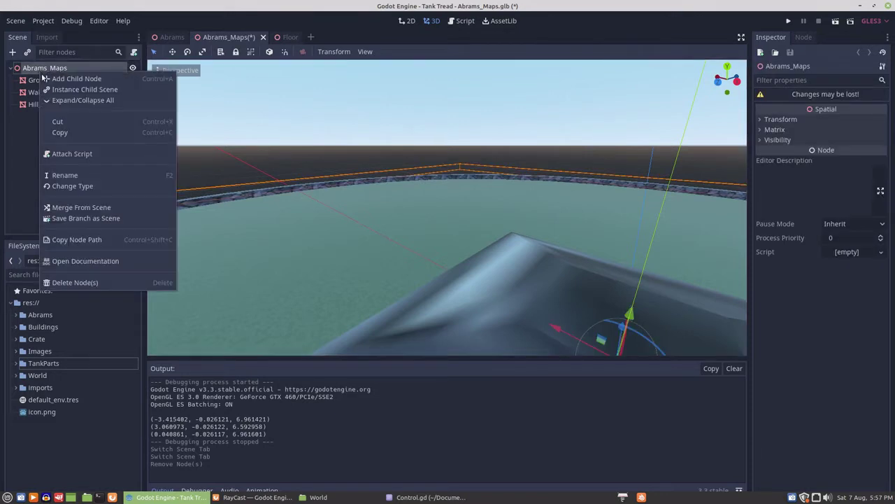
{"action": "left_click", "coordinate": [64, 186]}
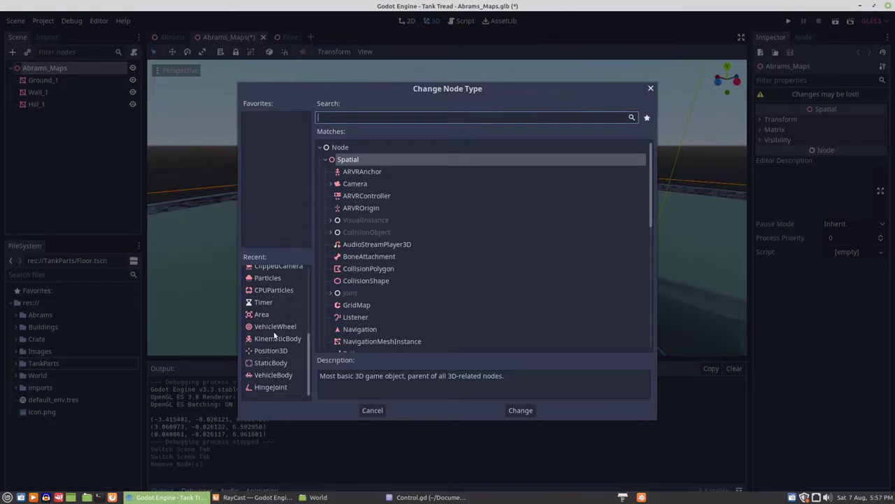
{"action": "double_click", "coordinate": [273, 361]}
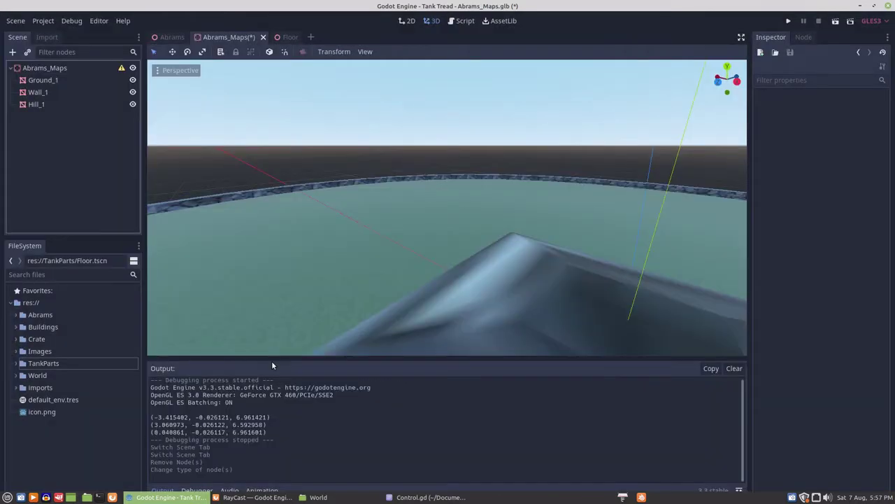
{"action": "left_click", "coordinate": [42, 81]}
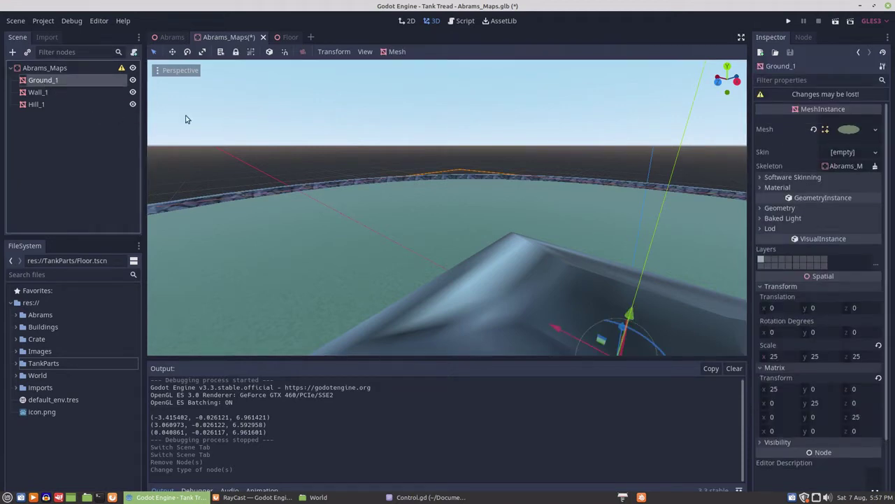
{"action": "scroll", "coordinate": [523, 256], "scroll_direction": "down", "scroll_amount": 6}
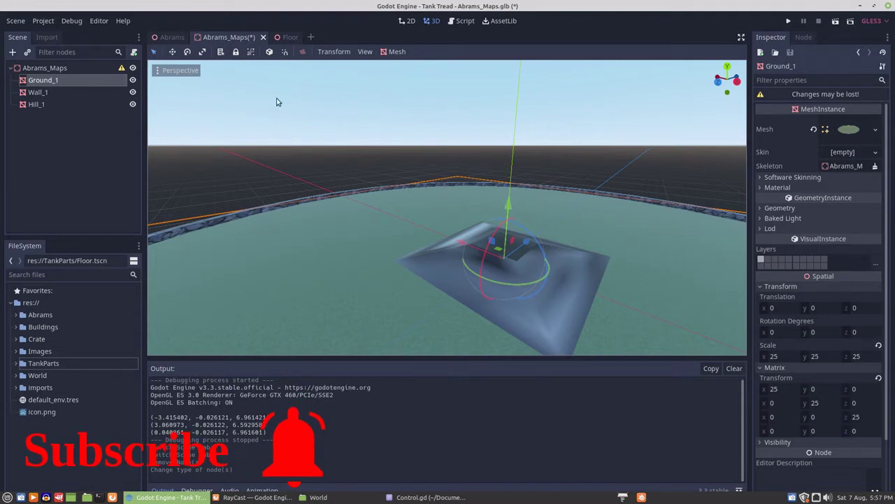
{"action": "left_click", "coordinate": [396, 52]}
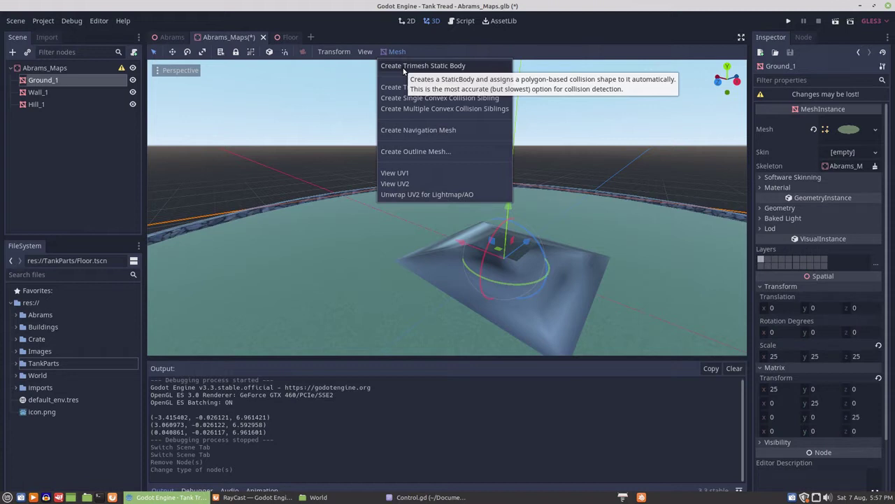
{"action": "left_click", "coordinate": [27, 68]}
{"action": "left_click", "coordinate": [28, 67]}
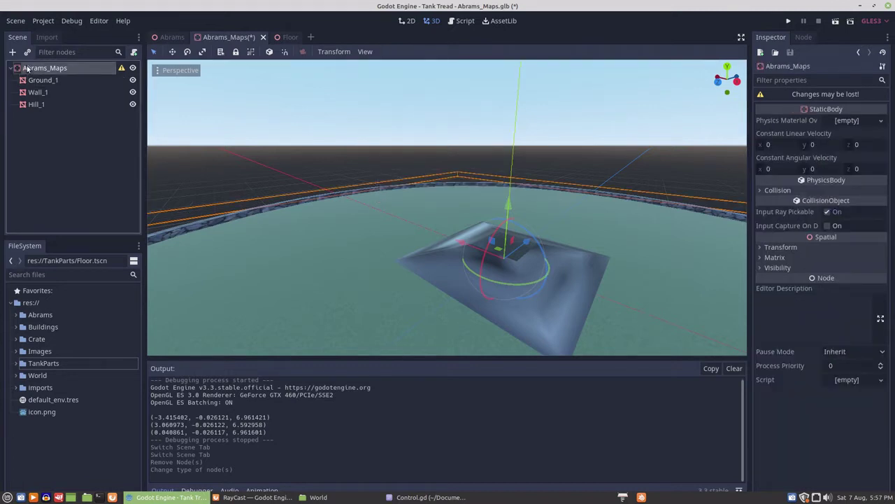
{"action": "right_click", "coordinate": [32, 69]}
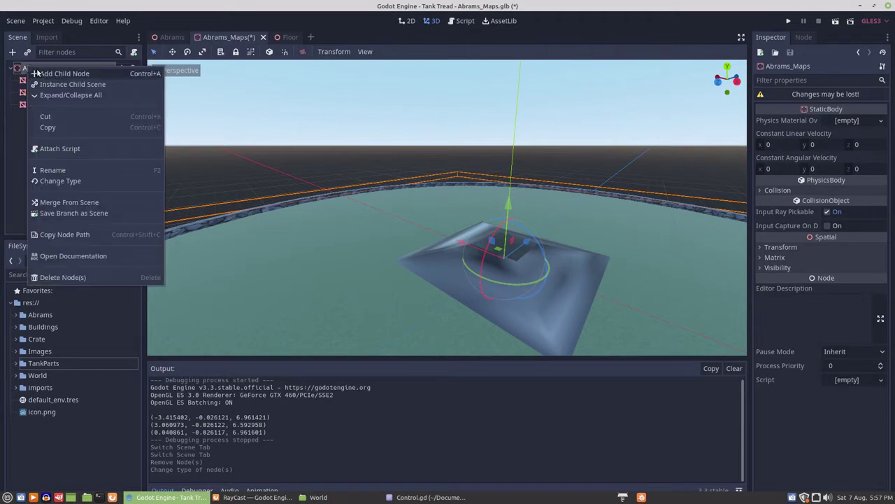
{"action": "left_click", "coordinate": [54, 180]}
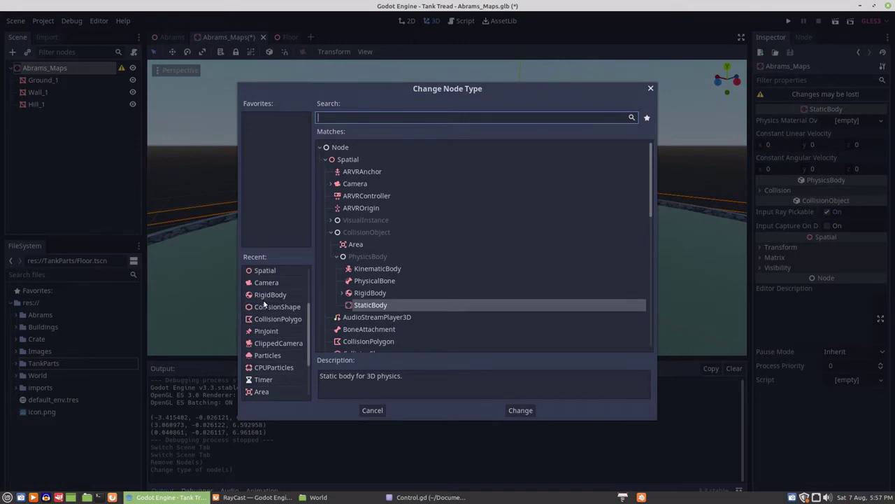
{"action": "double_click", "coordinate": [264, 270]}
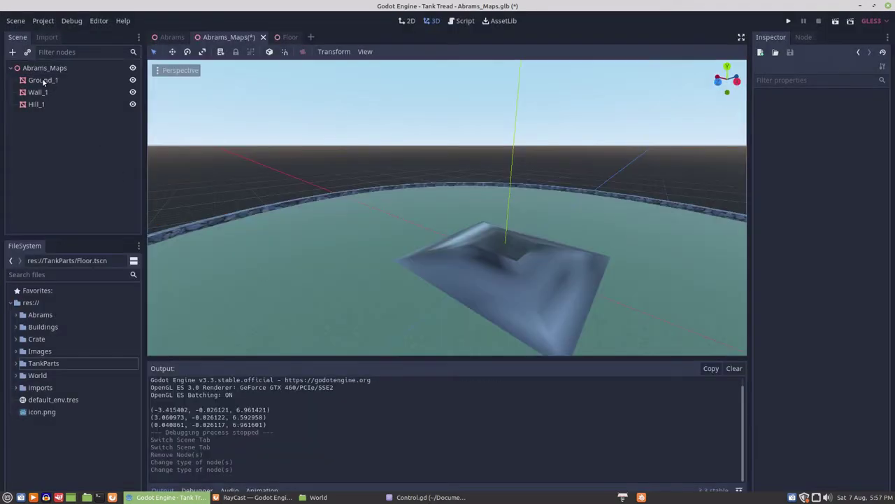
{"action": "left_click", "coordinate": [44, 80]}
- Give Ground_1 a trimesh static collision body
{"action": "right_click", "coordinate": [43, 82]}
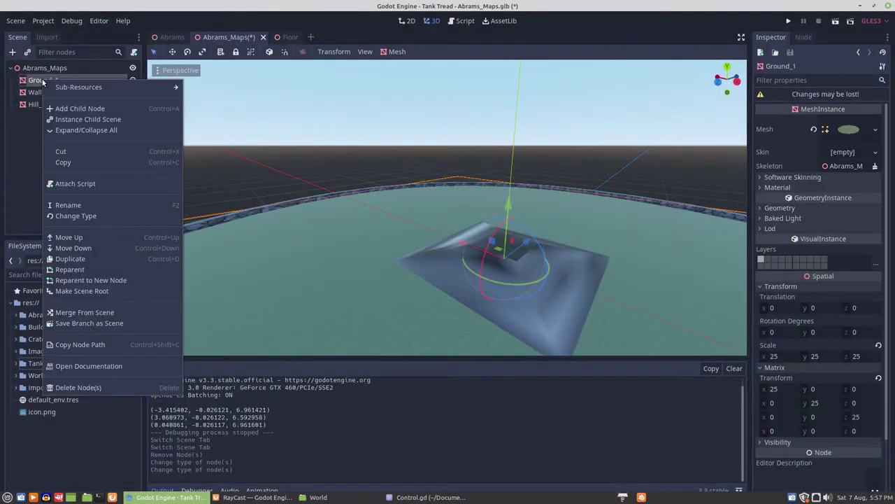
{"action": "mouse_move", "coordinate": [64, 86]}
{"action": "left_click", "coordinate": [28, 135]}
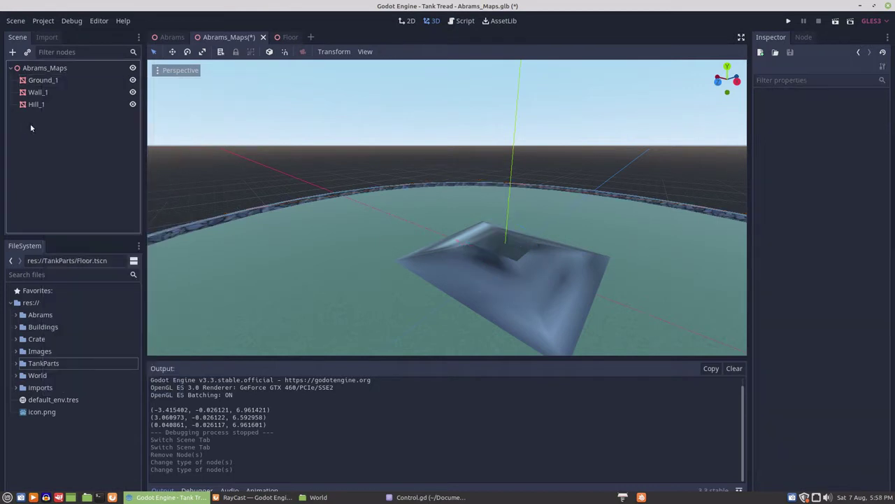
{"action": "left_click", "coordinate": [40, 82]}
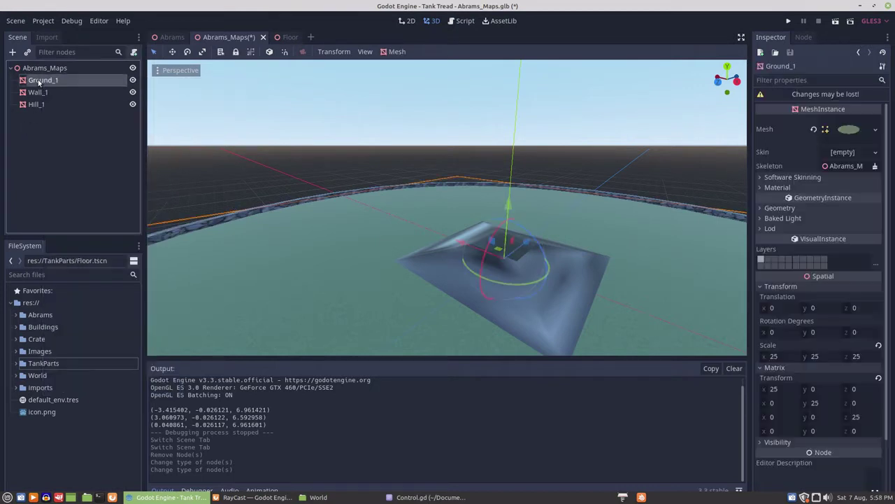
{"action": "left_click", "coordinate": [396, 53]}
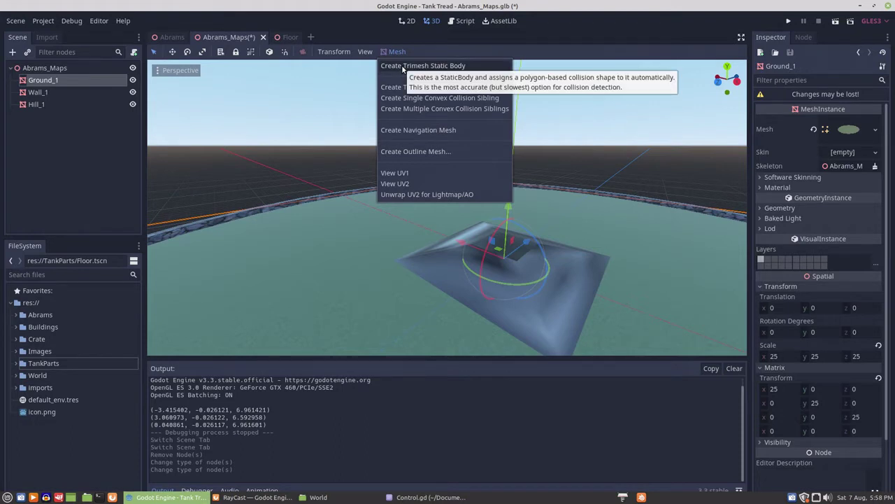
{"action": "left_click", "coordinate": [403, 65]}
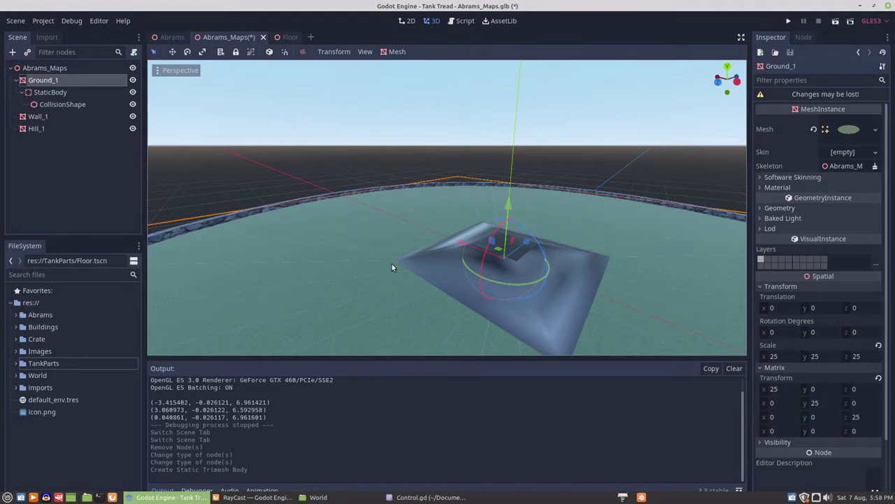
- Give Wall_1 a trimesh static collision body
{"action": "scroll", "coordinate": [391, 264], "scroll_direction": "down", "scroll_amount": 2}
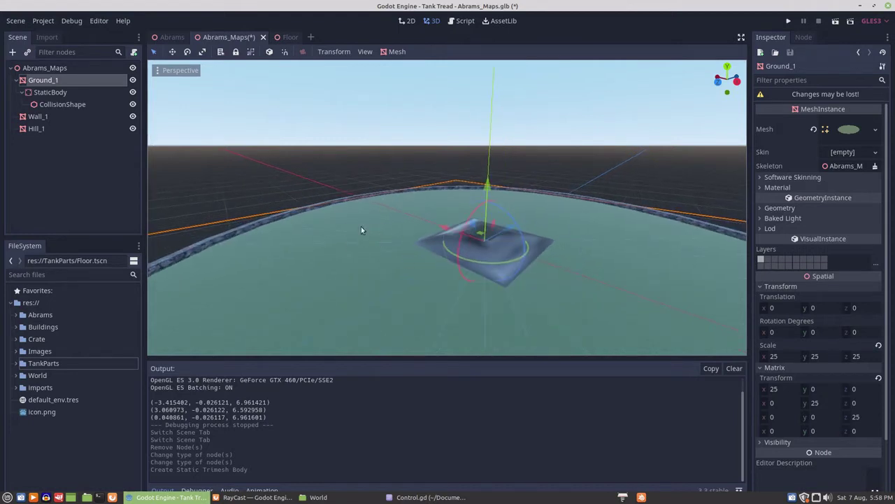
{"action": "left_click", "coordinate": [39, 117]}
{"action": "right_click", "coordinate": [41, 119]}
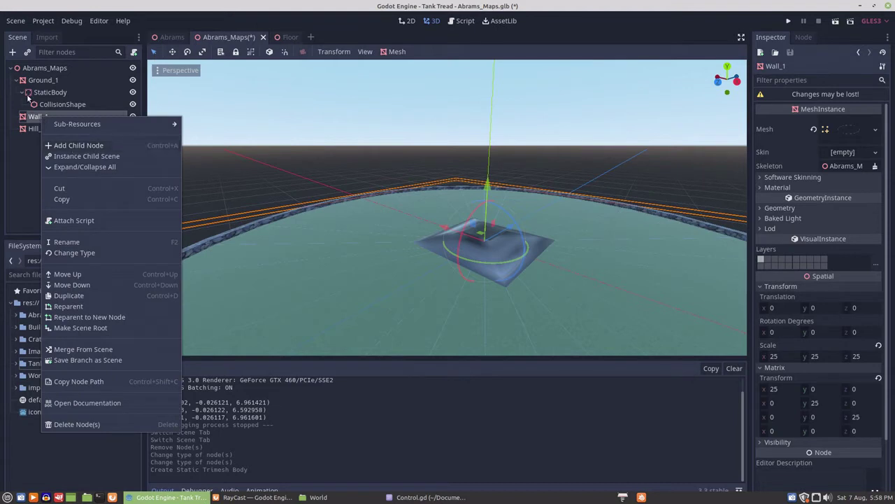
{"action": "left_click", "coordinate": [30, 117]}
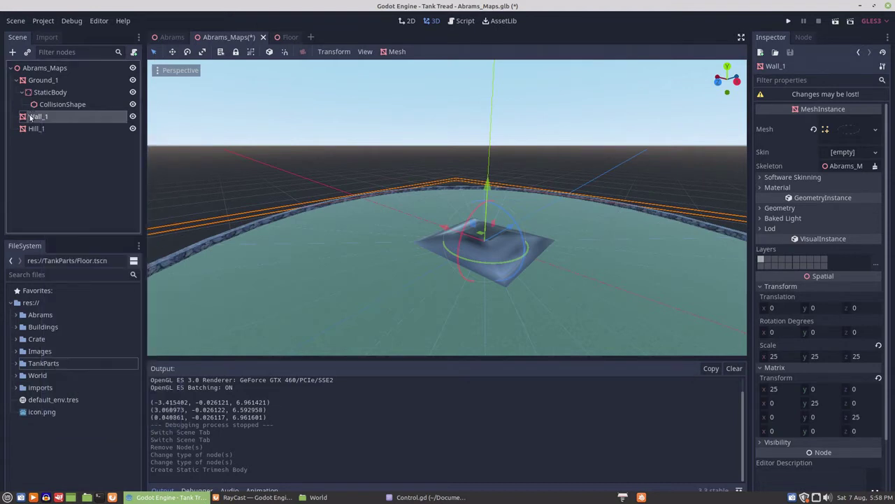
{"action": "left_click", "coordinate": [393, 55]}
{"action": "left_click", "coordinate": [398, 65]}
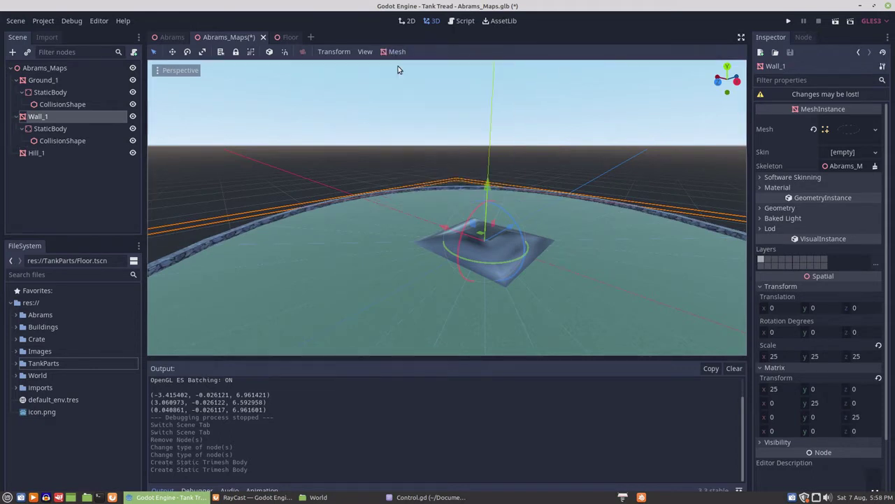
- Give Hill_1 a trimesh static collision body
{"action": "left_click", "coordinate": [35, 153]}
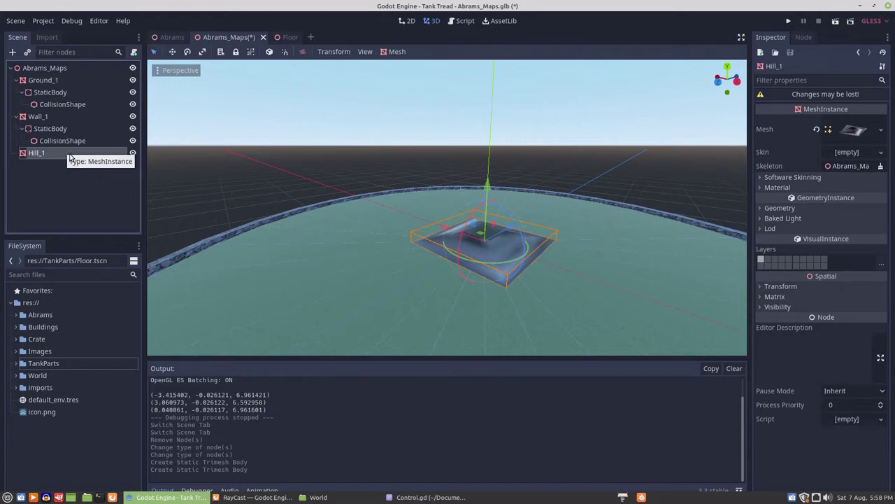
{"action": "scroll", "coordinate": [451, 255], "scroll_direction": "up", "scroll_amount": 5}
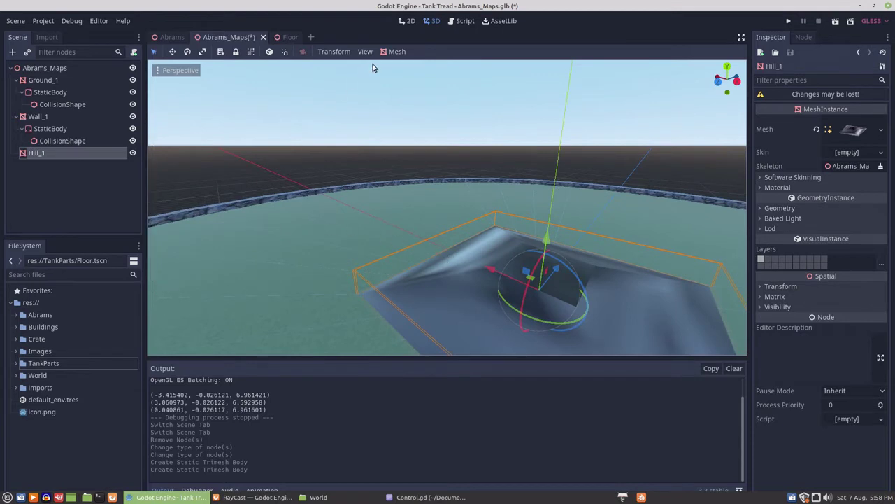
{"action": "left_click", "coordinate": [393, 52]}
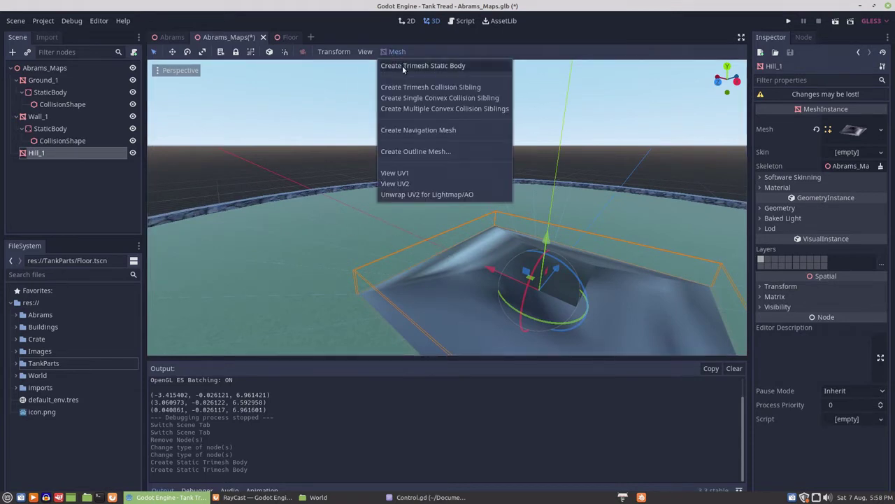
{"action": "left_click", "coordinate": [404, 65]}
{"action": "scroll", "coordinate": [385, 173], "scroll_direction": "down", "scroll_amount": 3}
{"action": "scroll", "coordinate": [385, 173], "scroll_direction": "down", "scroll_amount": 3}
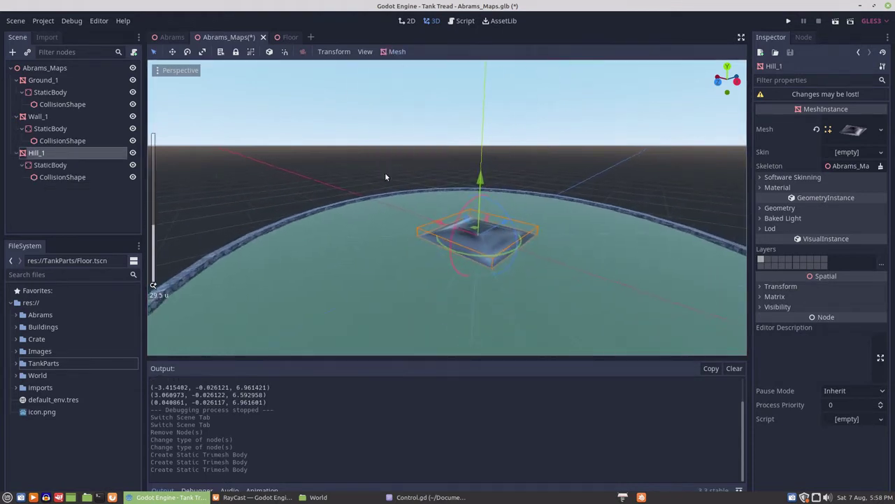
{"action": "middle_click_drag", "start_coordinate": [374, 227], "coordinate": [564, 236]}
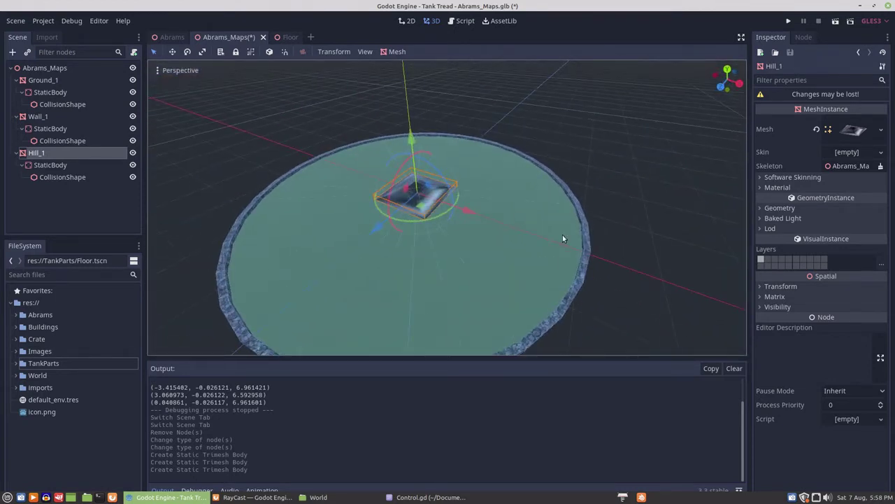
- In the Abrams scene, change the root node's type to KinematicBody
{"action": "left_click", "coordinate": [173, 37]}
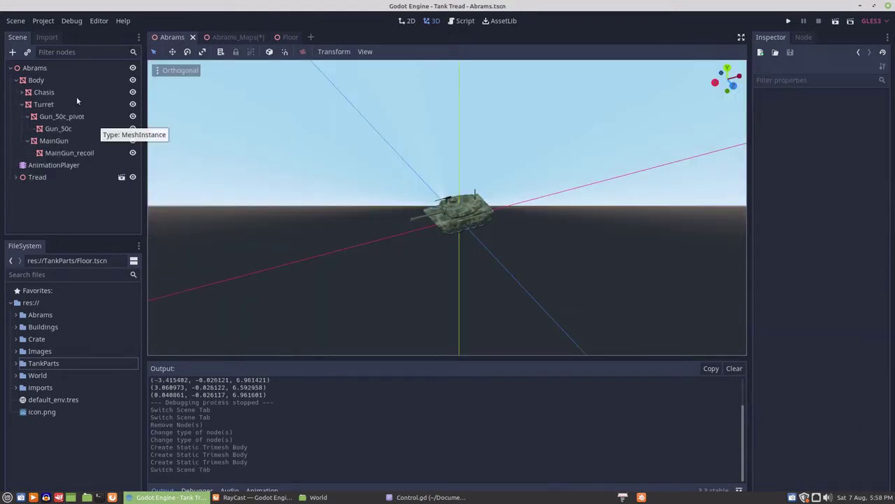
{"action": "left_click", "coordinate": [31, 68]}
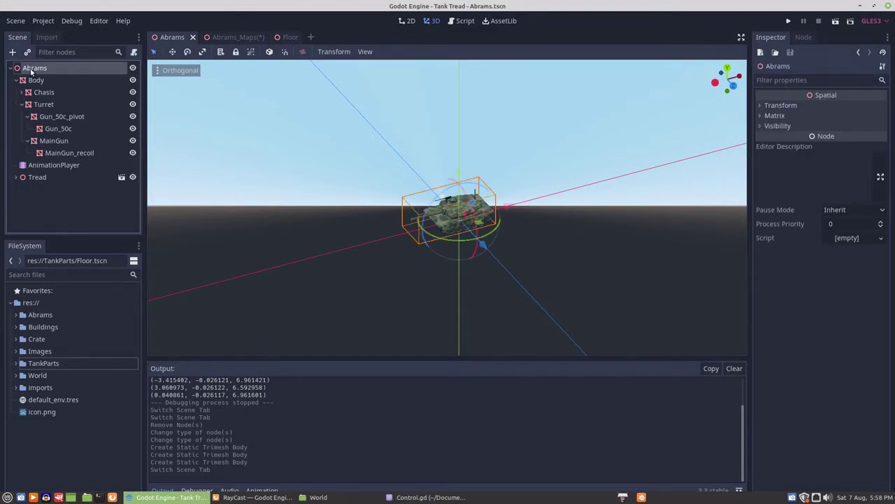
{"action": "right_click", "coordinate": [30, 70]}
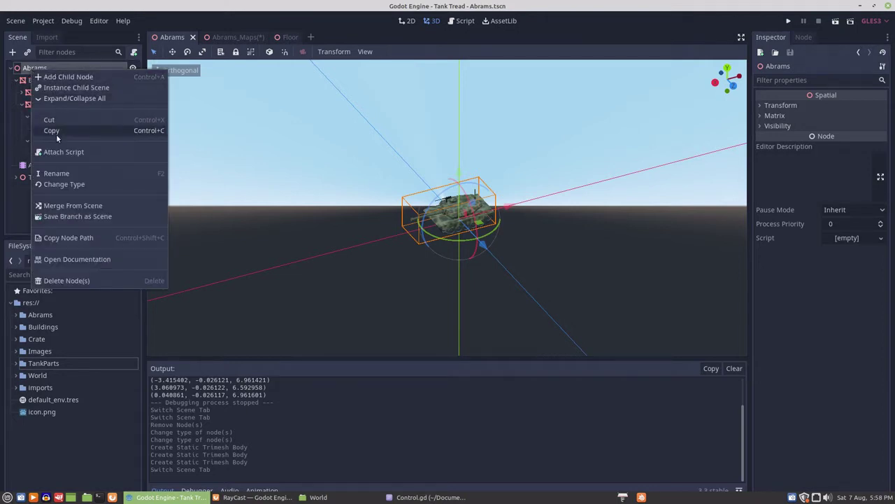
{"action": "left_click", "coordinate": [63, 184]}
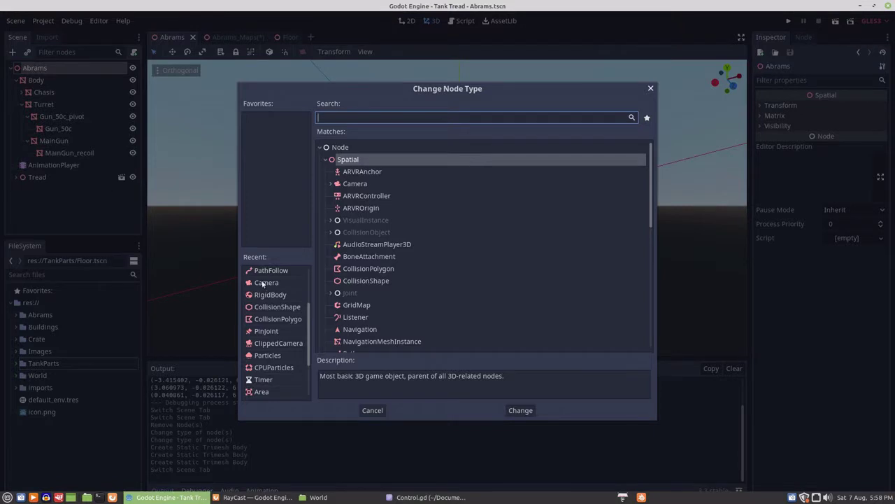
{"action": "scroll", "coordinate": [278, 331], "scroll_direction": "down", "scroll_amount": 3}
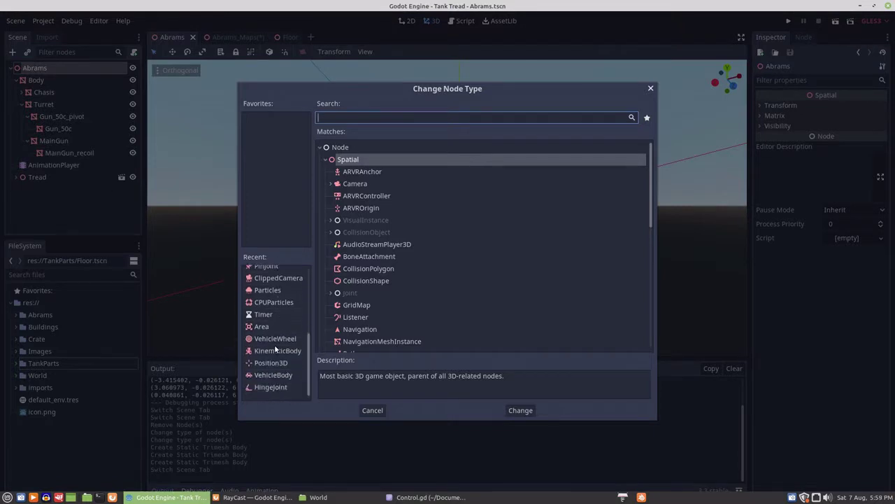
{"action": "double_click", "coordinate": [276, 350]}
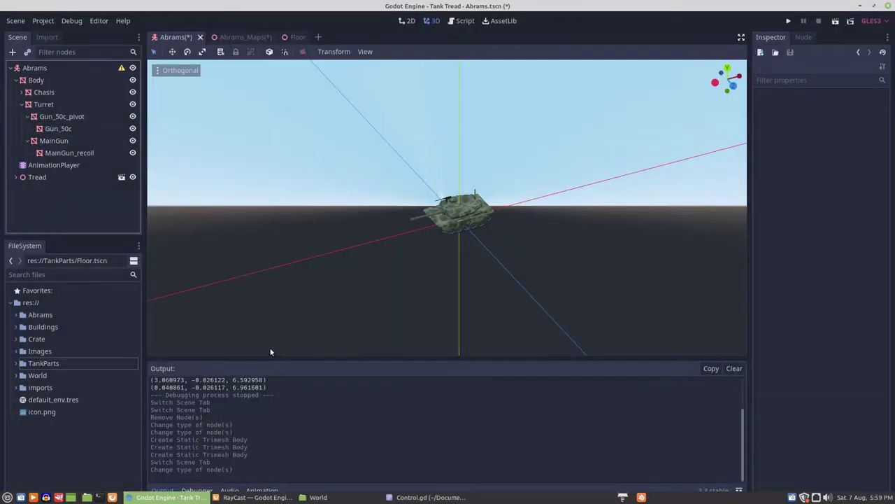
- Add a CollisionPolygon child node under Abrams
{"action": "left_click", "coordinate": [34, 68]}
{"action": "right_click", "coordinate": [34, 68]}
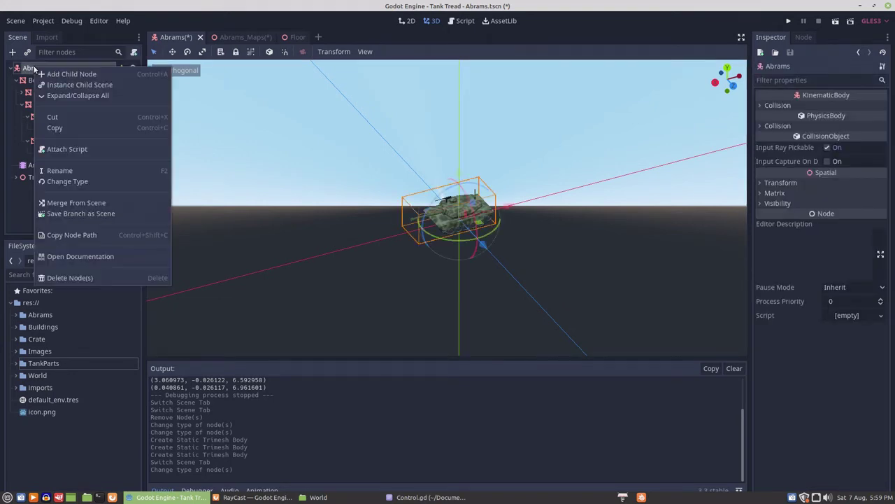
{"action": "left_click", "coordinate": [68, 74]}
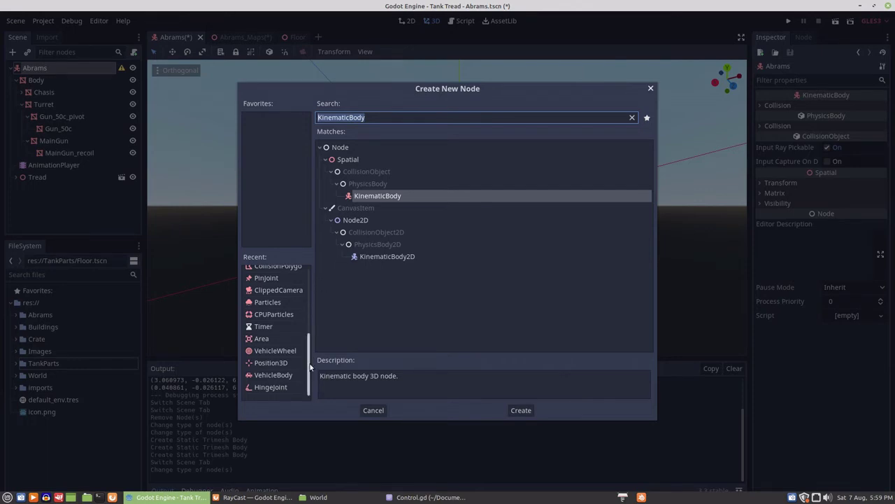
{"action": "left_click_drag", "start_coordinate": [310, 362], "coordinate": [310, 310]}
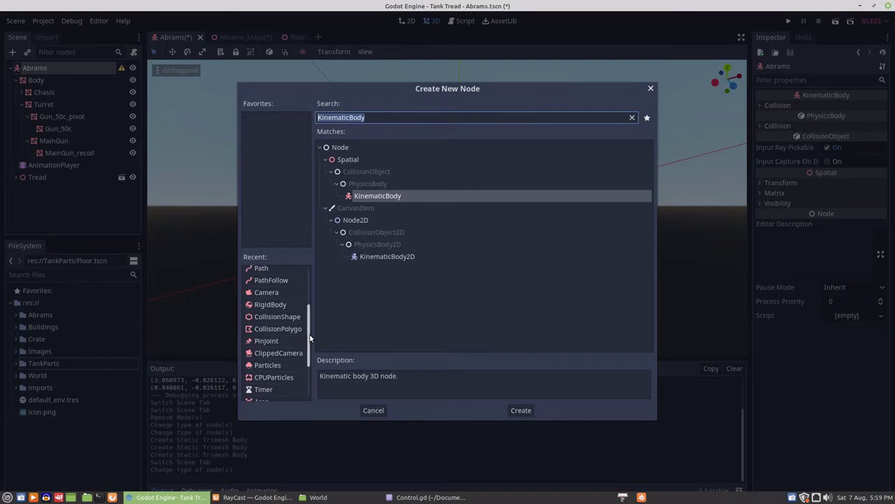
{"action": "double_click", "coordinate": [281, 327]}
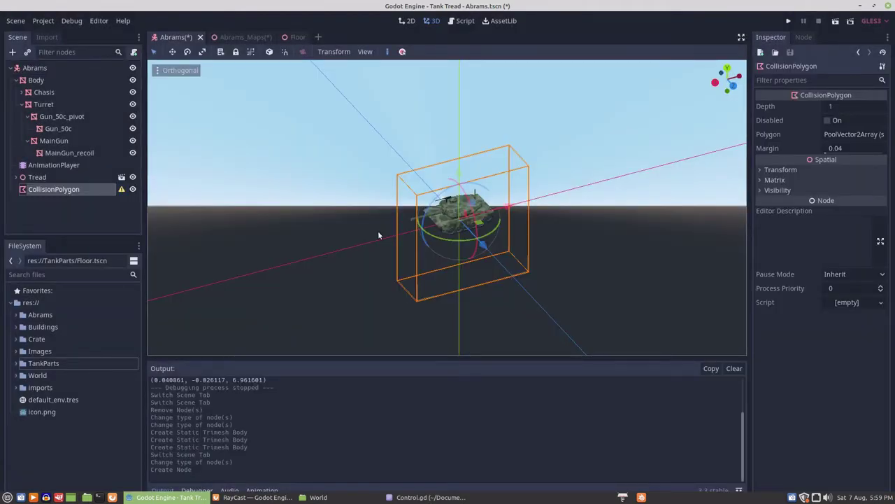
- Switch to Front view and give the CollisionPolygon's Polygon array four points
{"action": "key", "text": "KP_1"}
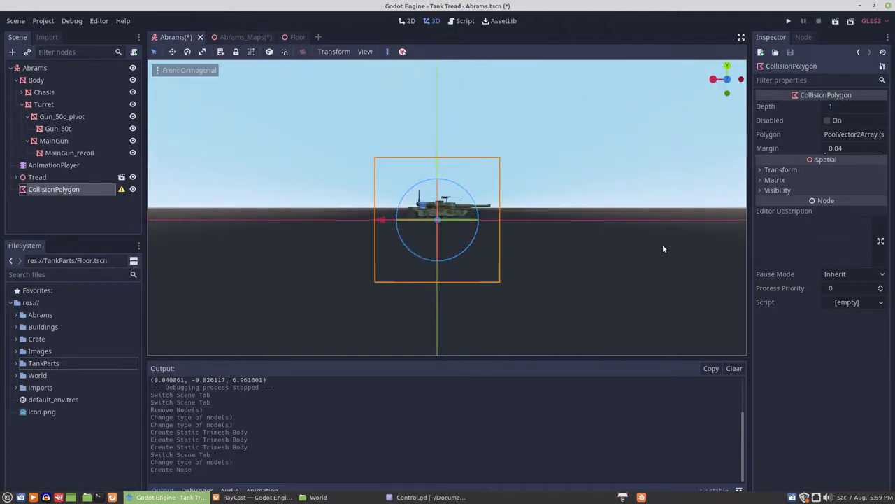
{"action": "scroll", "coordinate": [608, 262], "scroll_direction": "up", "scroll_amount": 5}
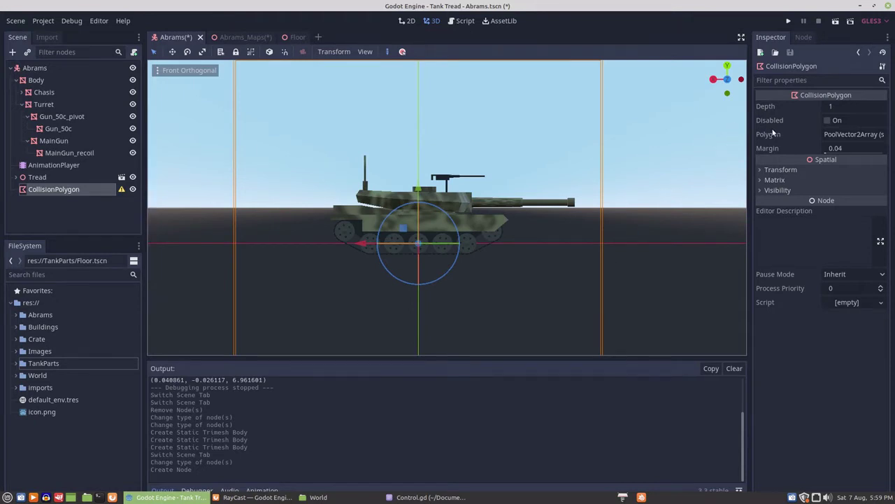
{"action": "left_click", "coordinate": [846, 134]}
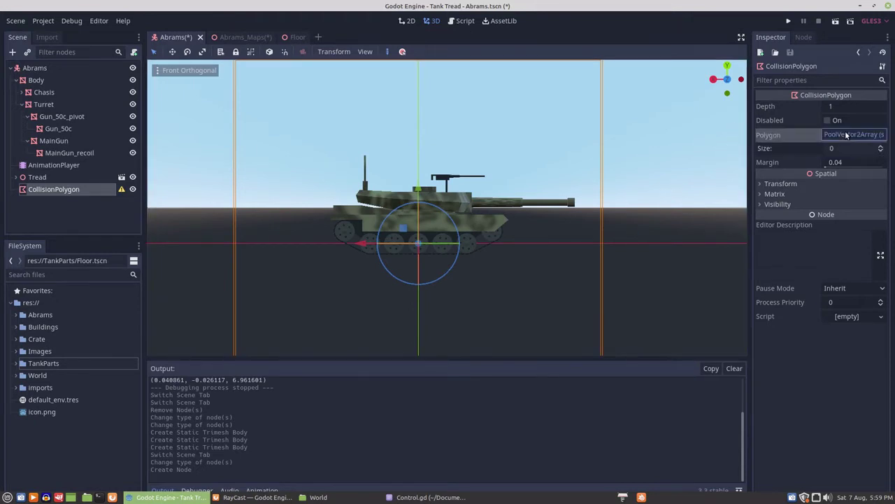
{"action": "left_click", "coordinate": [881, 147]}
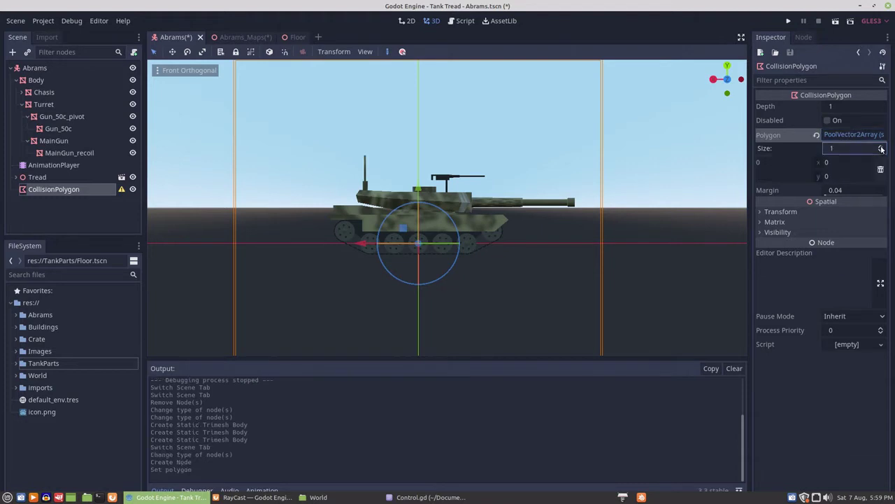
{"action": "left_click", "coordinate": [881, 147]}
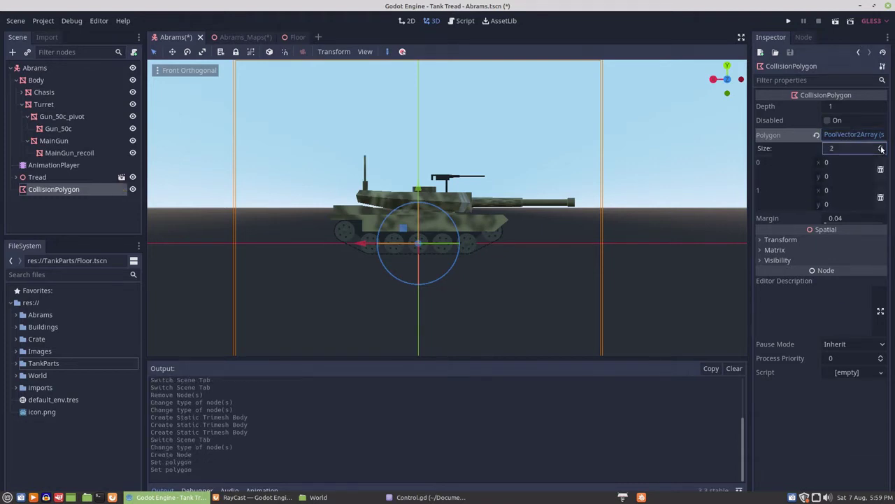
{"action": "left_click", "coordinate": [881, 147]}
{"action": "left_click", "coordinate": [881, 147]}
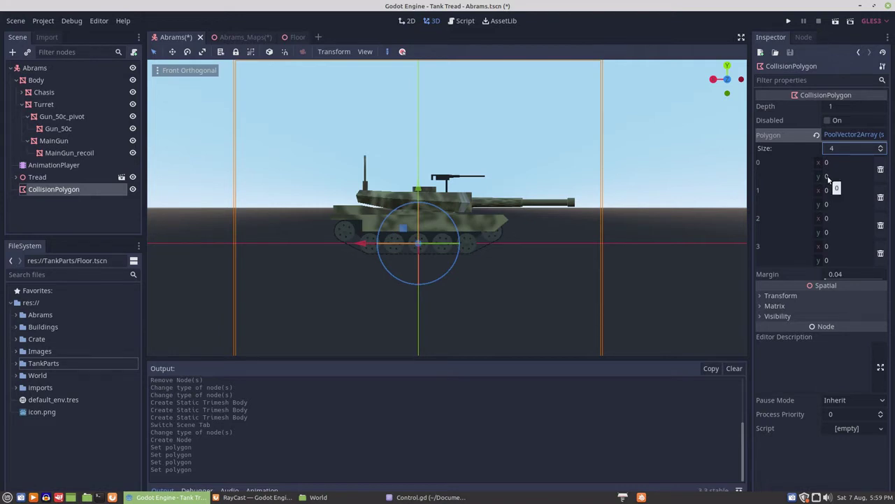
- Tune the four points' x/y values into a trapezoid hugging the lower hull and tracks
{"action": "left_click_drag", "start_coordinate": [828, 180], "coordinate": [883, 179]}
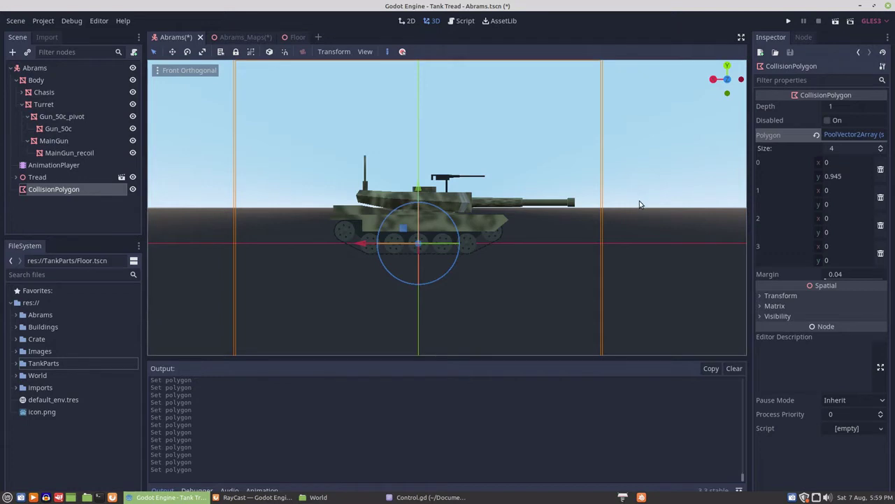
{"action": "left_click", "coordinate": [827, 163]}
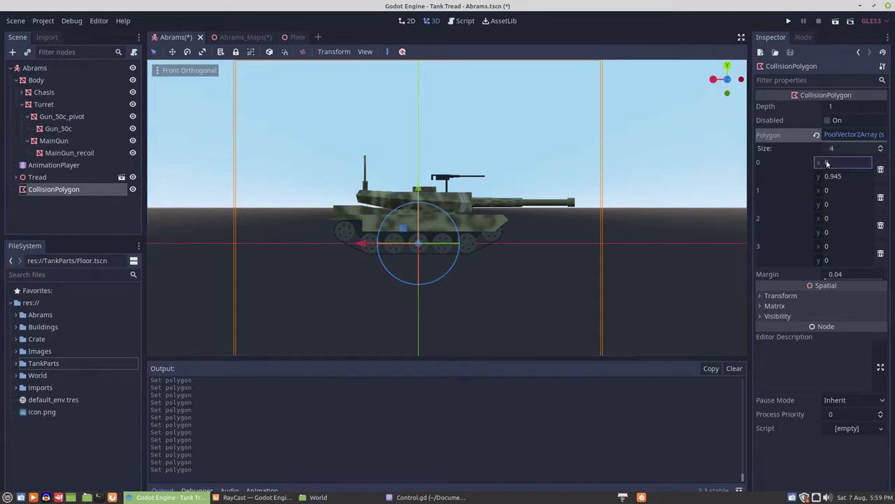
{"action": "mouse_move", "coordinate": [827, 163]}
{"action": "left_mouse_down"}
{"action": "mouse_move", "coordinate": [814, 163]}
{"action": "mouse_move", "coordinate": [834, 163]}
{"action": "left_mouse_up"}
{"action": "mouse_move", "coordinate": [843, 162]}
{"action": "left_mouse_down"}
{"action": "mouse_move", "coordinate": [861, 162]}
{"action": "mouse_move", "coordinate": [829, 173]}
{"action": "mouse_move", "coordinate": [759, 174]}
{"action": "mouse_move", "coordinate": [862, 162]}
{"action": "mouse_move", "coordinate": [814, 166]}
{"action": "mouse_move", "coordinate": [862, 178]}
{"action": "mouse_move", "coordinate": [838, 183]}
{"action": "mouse_move", "coordinate": [831, 165]}
{"action": "left_mouse_up"}
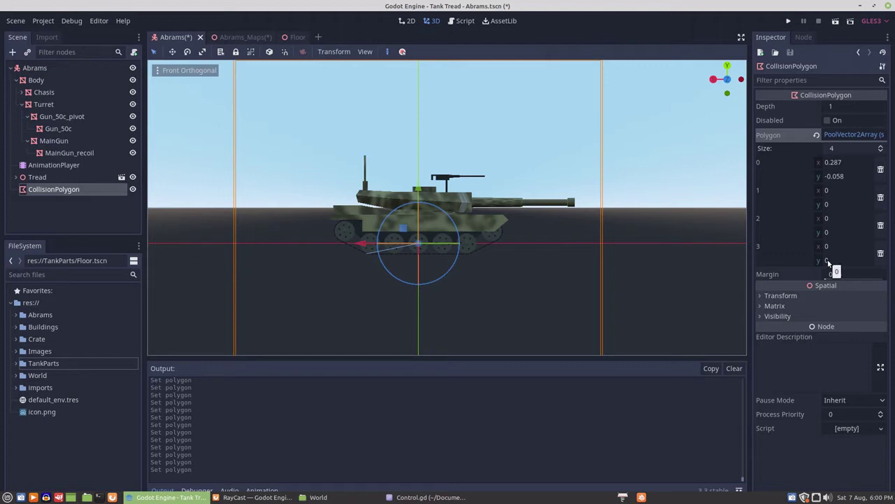
{"action": "left_click_drag", "start_coordinate": [829, 262], "coordinate": [841, 237]}
{"action": "left_click", "coordinate": [832, 232]}
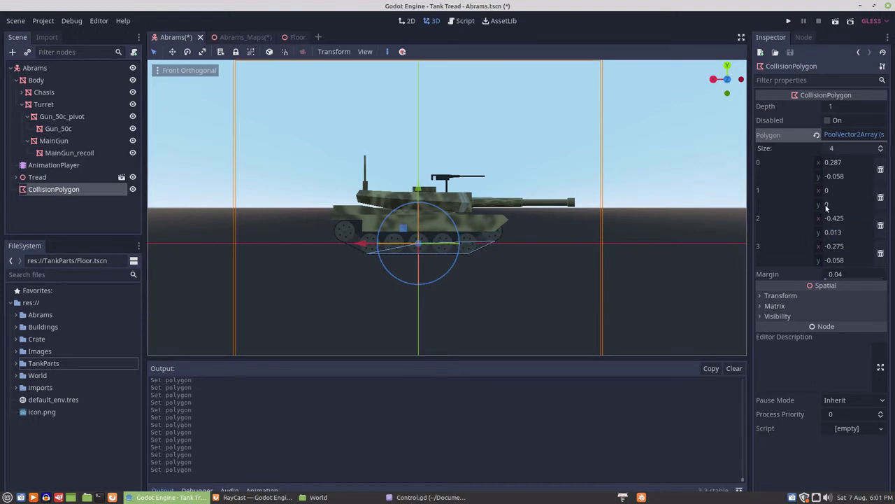
{"action": "left_click_drag", "start_coordinate": [826, 208], "coordinate": [852, 190]}
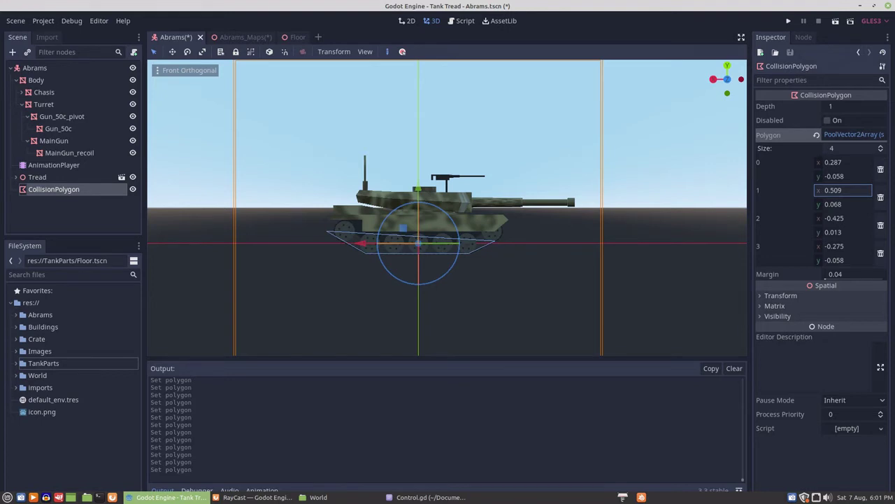
{"action": "left_click_drag", "start_coordinate": [852, 191], "coordinate": [853, 190]}
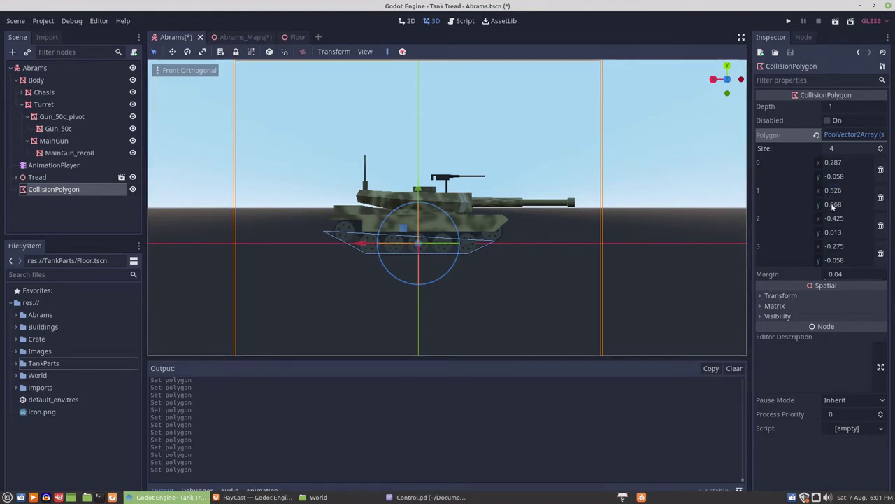
{"action": "mouse_move", "coordinate": [833, 205]}
{"action": "left_mouse_down"}
{"action": "mouse_move", "coordinate": [825, 221]}
{"action": "mouse_move", "coordinate": [832, 190]}
{"action": "left_mouse_up"}
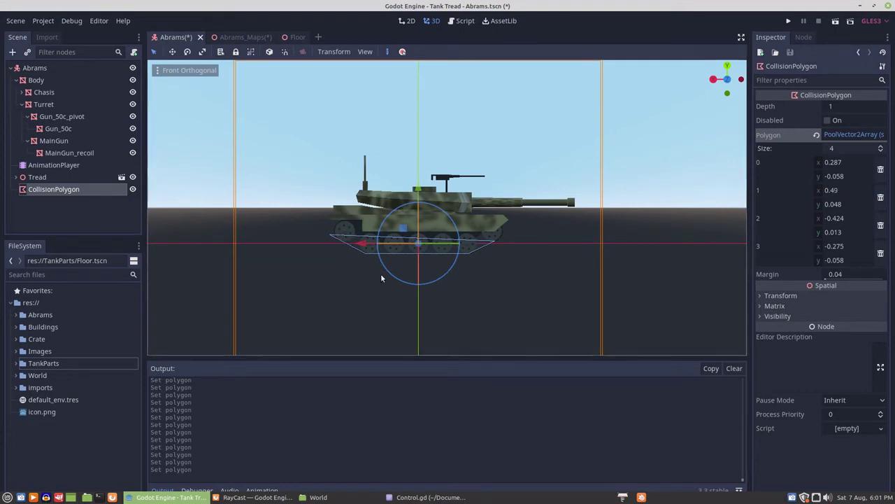
- Set polygon point 2 to x -0.49 and y 0.048, mirroring point 1
{"action": "scroll", "coordinate": [381, 273], "scroll_direction": "up", "scroll_amount": 3}
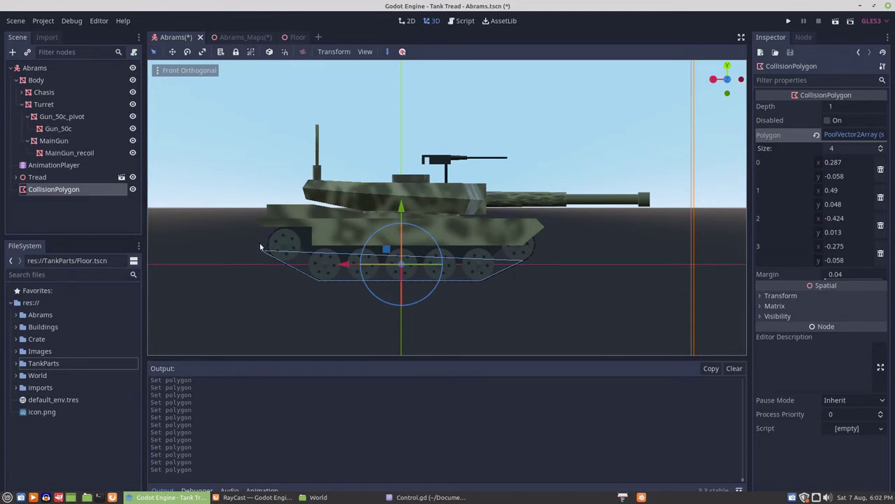
{"action": "left_click", "coordinate": [836, 218]}
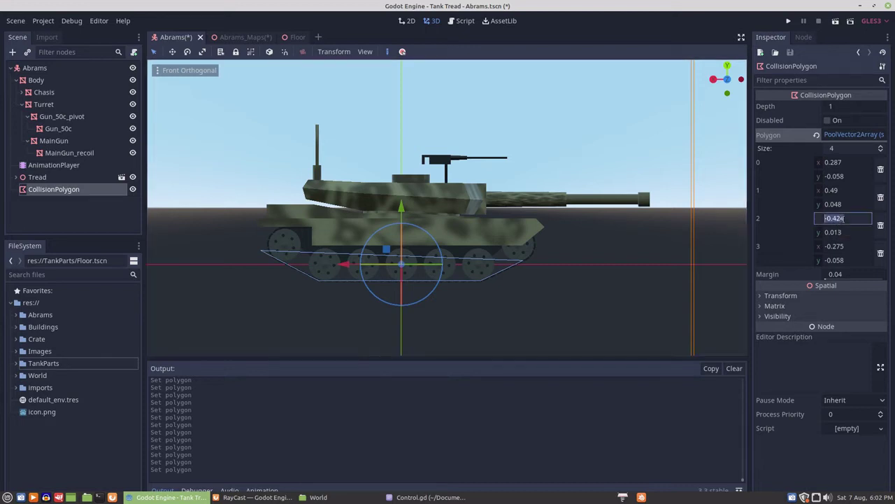
{"action": "left_click", "coordinate": [847, 218]}
{"action": "key", "text": "BackSpace"}
{"action": "key", "text": "BackSpace"}
{"action": "type", "text": "5"}
{"action": "key", "text": "Return"}
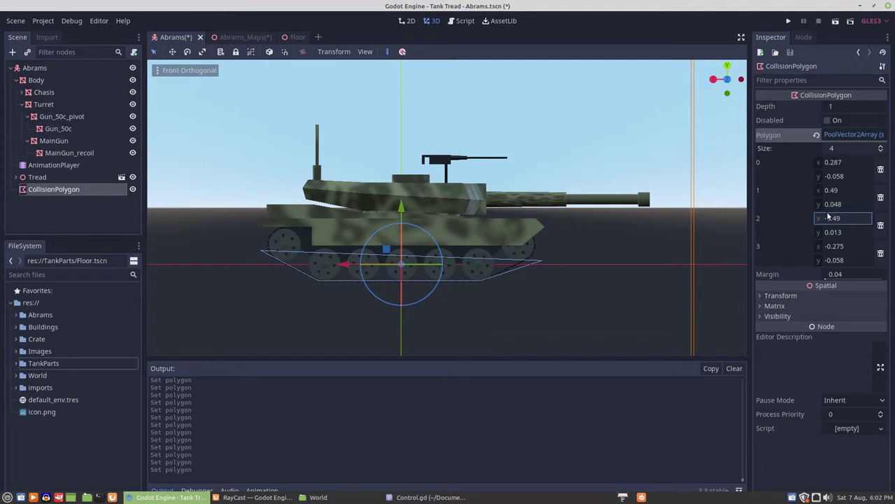
{"action": "left_click", "coordinate": [839, 235]}
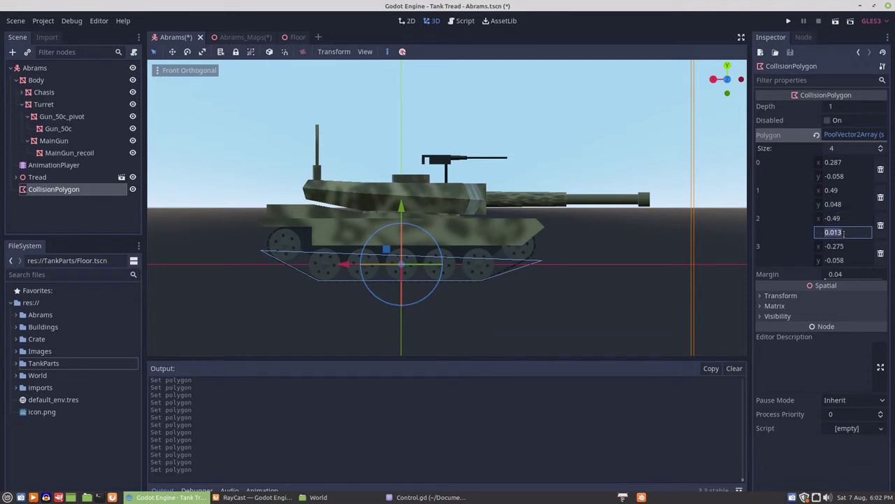
{"action": "left_click", "coordinate": [837, 233]}
{"action": "key", "text": "Return"}
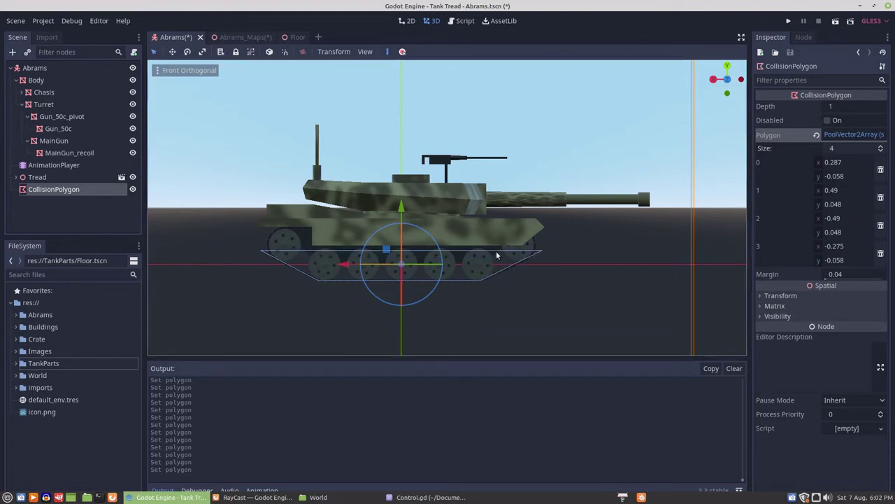
- Add a CollisionShape child under Abrams with a new BoxShape
{"action": "left_click", "coordinate": [39, 67]}
{"action": "right_click", "coordinate": [39, 68]}
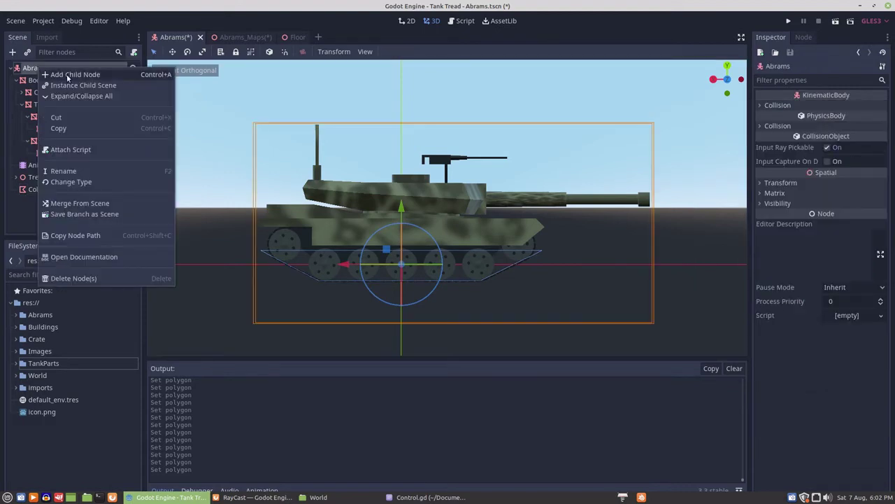
{"action": "left_click", "coordinate": [68, 75]}
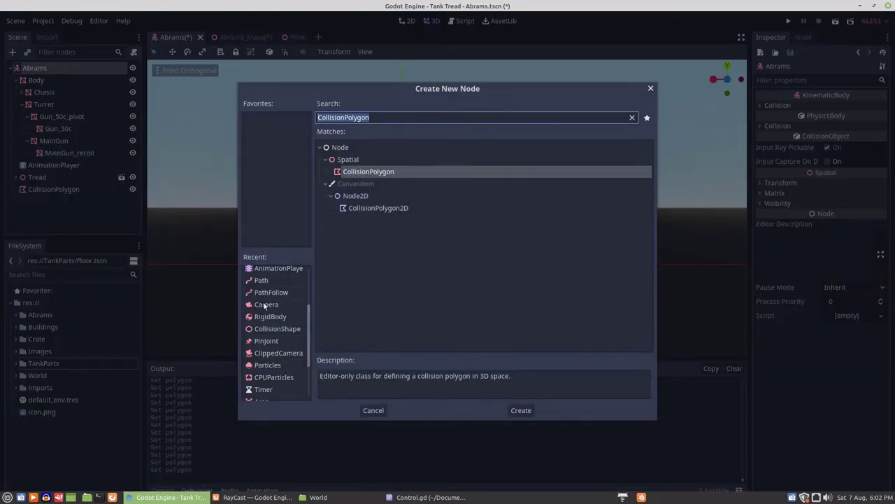
{"action": "double_click", "coordinate": [264, 330]}
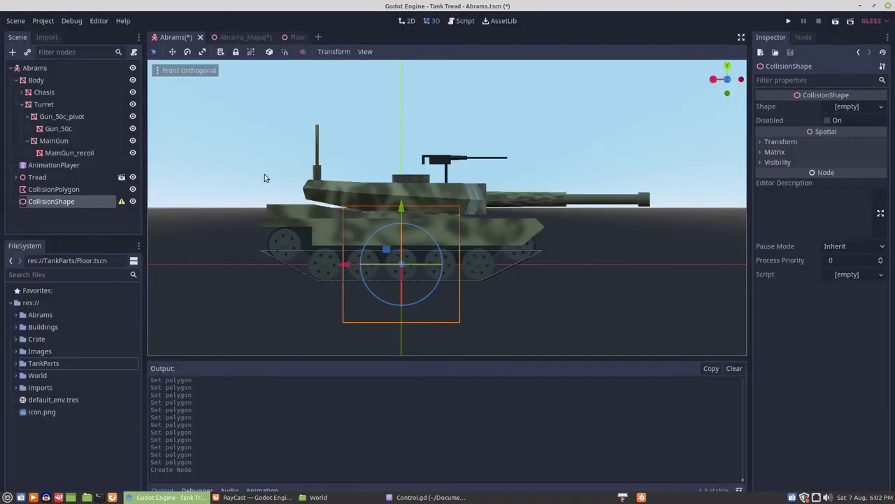
{"action": "left_click", "coordinate": [836, 107]}
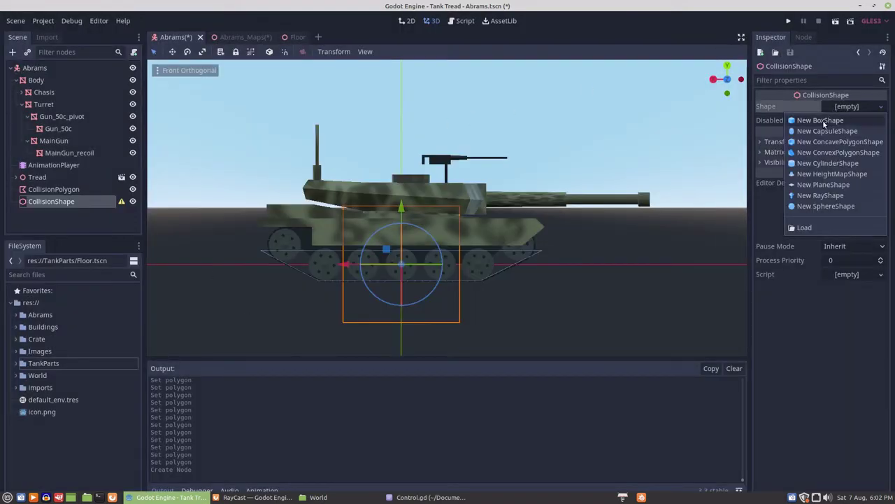
{"action": "left_click", "coordinate": [829, 118]}
- Flatten, narrow and raise the box to fit around the tank's upper hull and turret
{"action": "scroll", "coordinate": [570, 232], "scroll_direction": "down", "scroll_amount": 4}
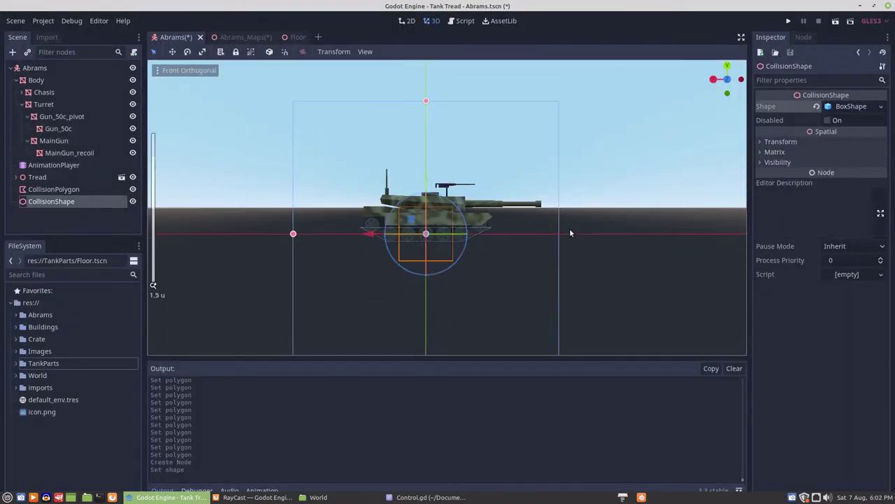
{"action": "left_click_drag", "start_coordinate": [428, 102], "coordinate": [431, 216]}
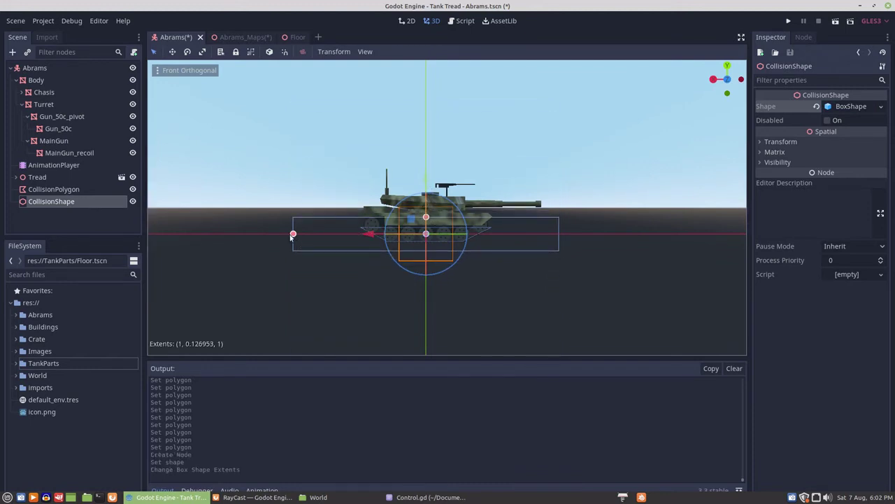
{"action": "left_click_drag", "start_coordinate": [293, 234], "coordinate": [359, 234]}
{"action": "left_click_drag", "start_coordinate": [426, 217], "coordinate": [404, 157]}
{"action": "scroll", "coordinate": [428, 245], "scroll_direction": "up", "scroll_amount": 5}
{"action": "scroll", "coordinate": [415, 252], "scroll_direction": "up", "scroll_amount": 3}
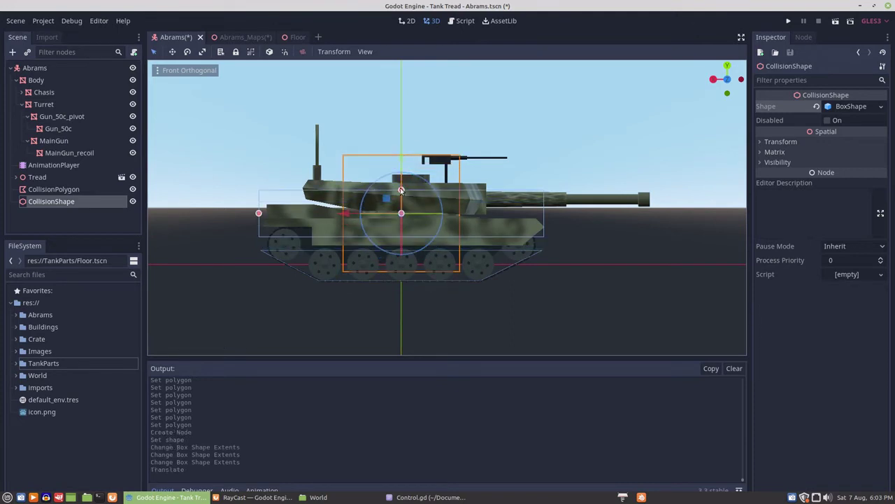
{"action": "left_click_drag", "start_coordinate": [401, 189], "coordinate": [400, 166]}
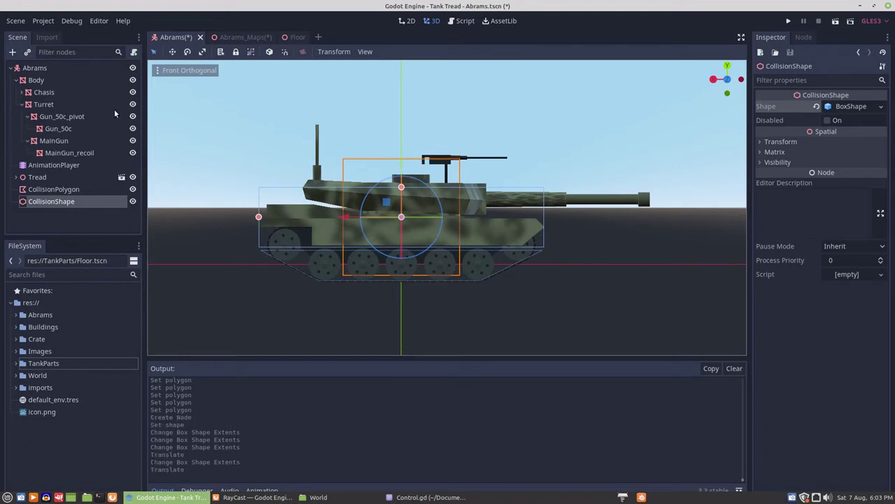
- Add the Abrams root node to a group named 'player'
{"action": "left_click", "coordinate": [44, 69]}
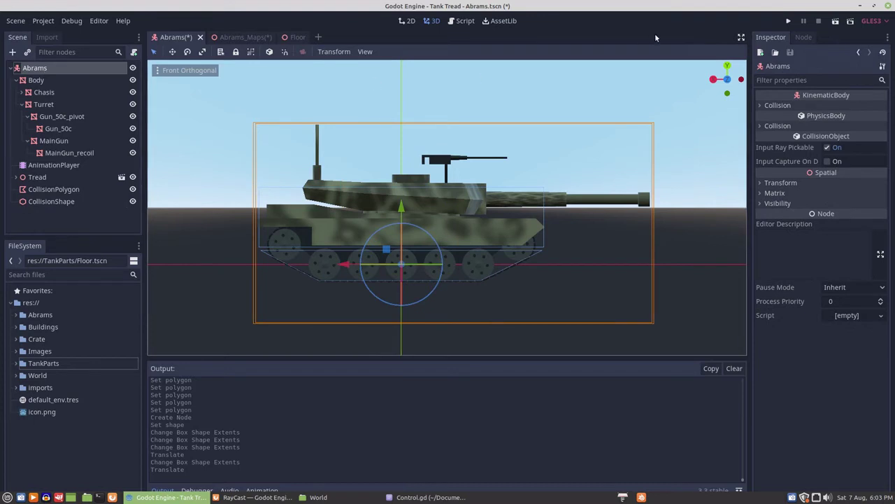
{"action": "left_click", "coordinate": [804, 38]}
{"action": "left_click", "coordinate": [858, 53]}
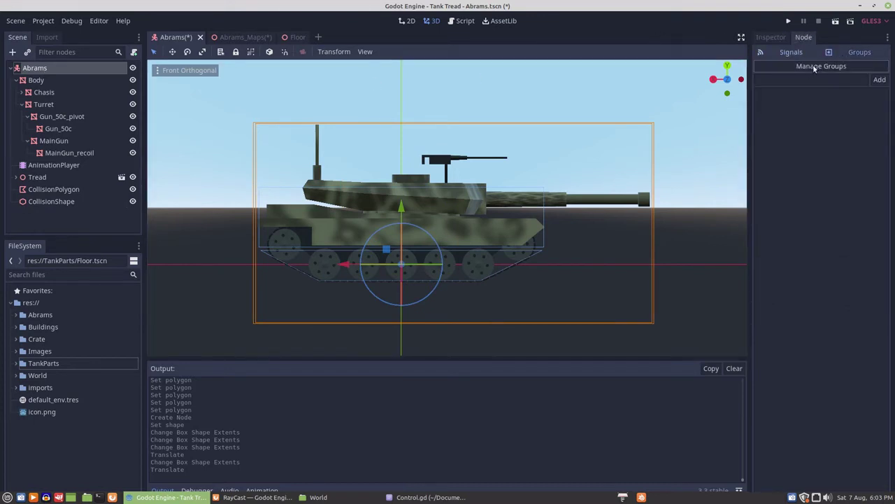
{"action": "left_click", "coordinate": [806, 80]}
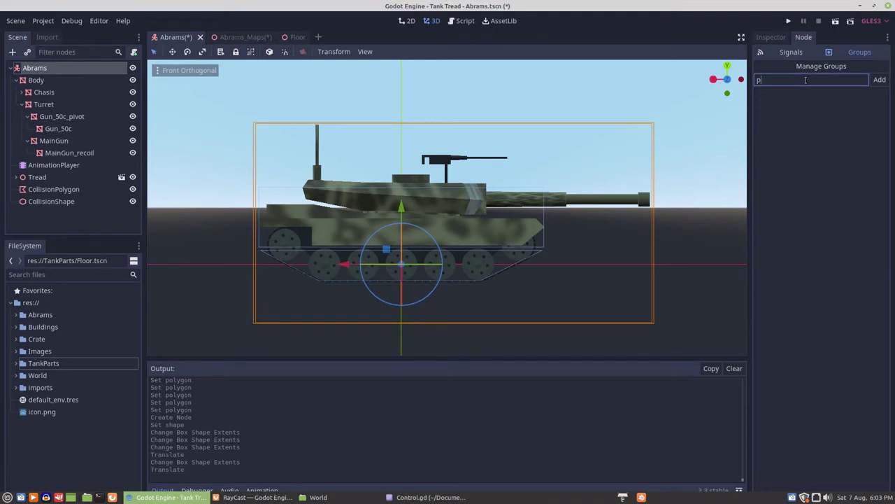
{"action": "type", "text": "ayer"}
{"action": "left_click", "coordinate": [879, 80]}
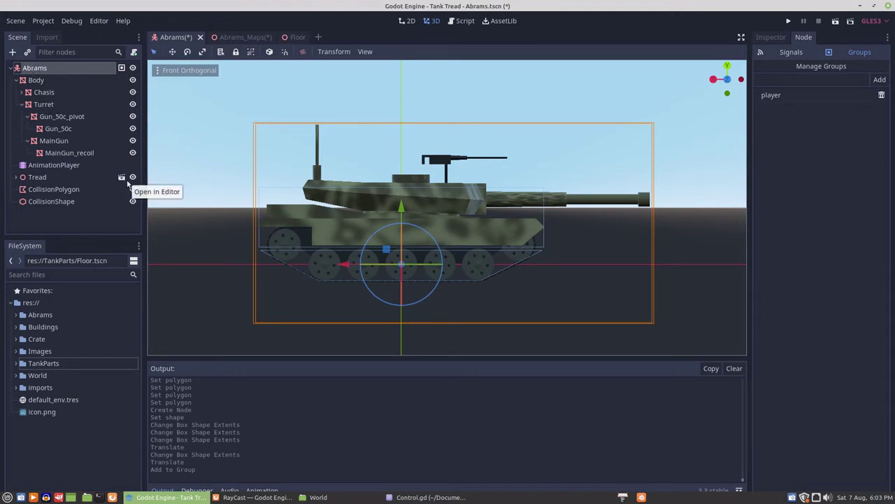
- Save the Abrams scene, then save Abrams_Maps as test_map.tscn and return to Abrams
{"action": "key", "text": "ctrl+s"}
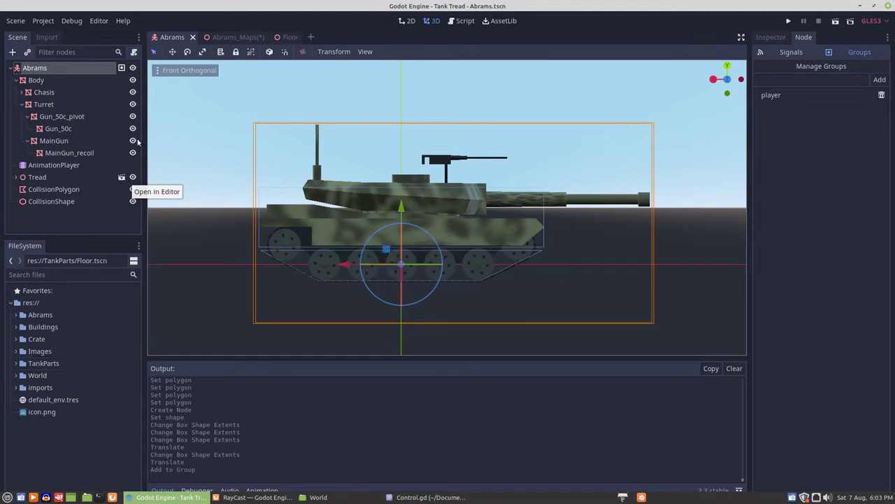
{"action": "left_click", "coordinate": [241, 37]}
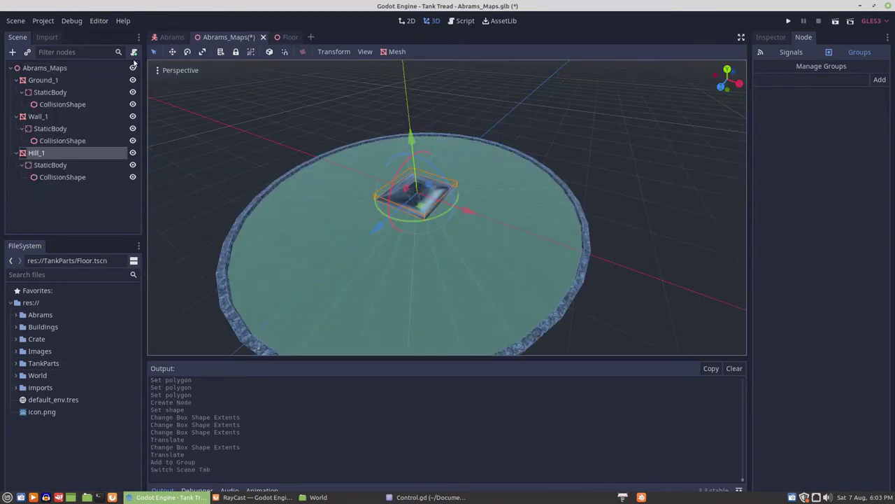
{"action": "left_click", "coordinate": [38, 68]}
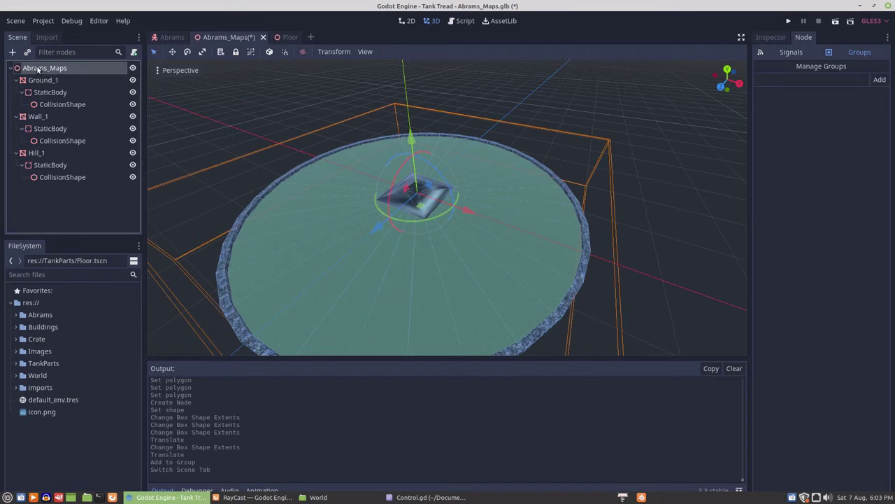
{"action": "left_click", "coordinate": [16, 20]}
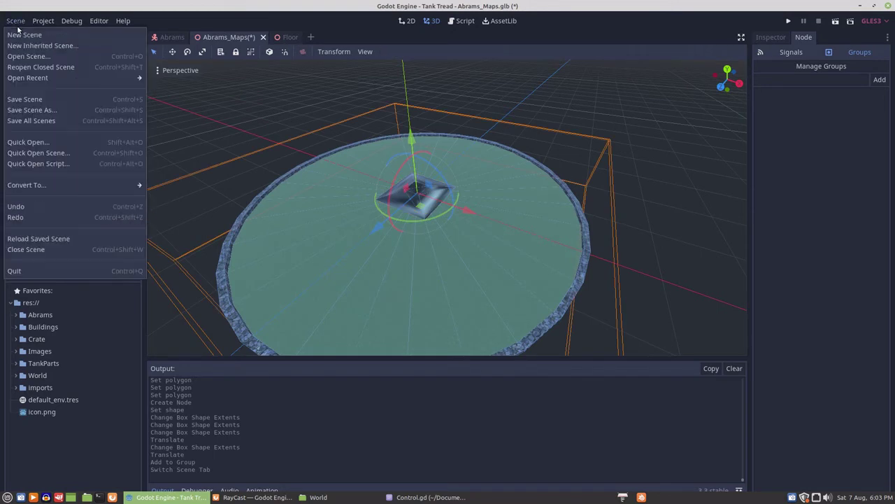
{"action": "left_click", "coordinate": [28, 110]}
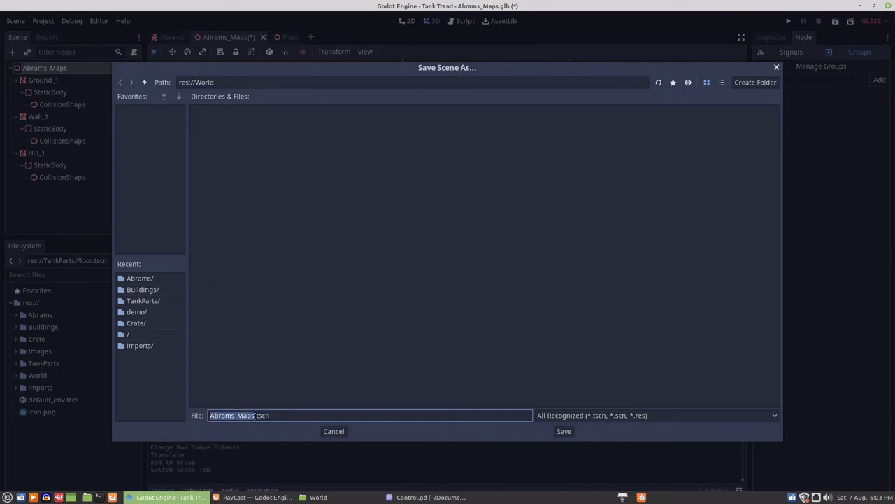
{"action": "left_click", "coordinate": [254, 415]}
{"action": "left_click_drag", "start_coordinate": [254, 416], "coordinate": [208, 416]}
{"action": "type", "text": "test"}
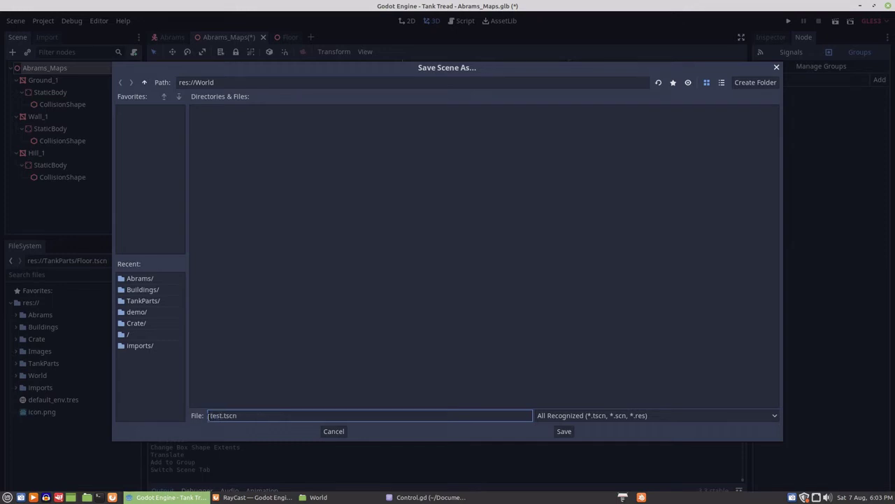
{"action": "type", "text": "_map"}
{"action": "left_click", "coordinate": [563, 431]}
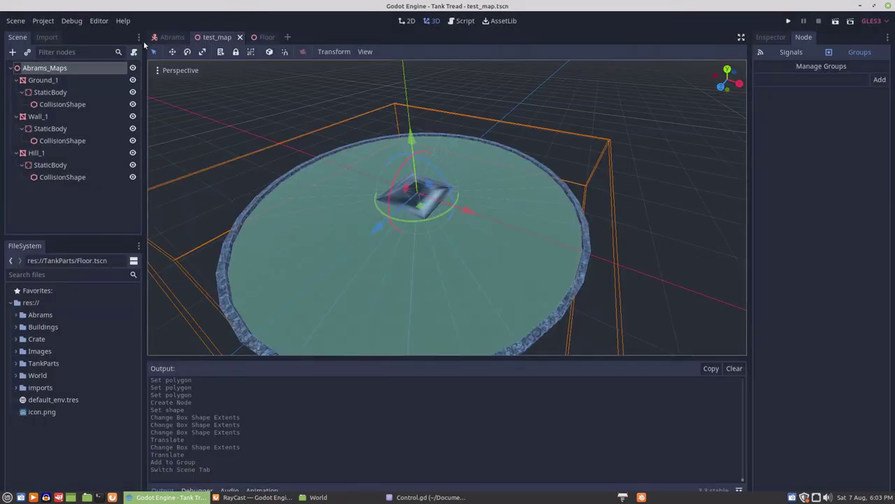
{"action": "left_click", "coordinate": [168, 37]}
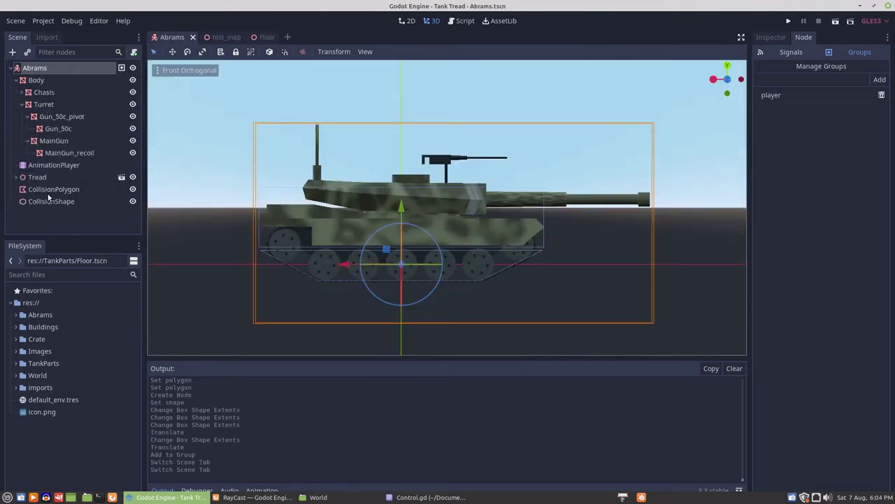
- Add a MeshInstance child node under Abrams
{"action": "right_click", "coordinate": [32, 68]}
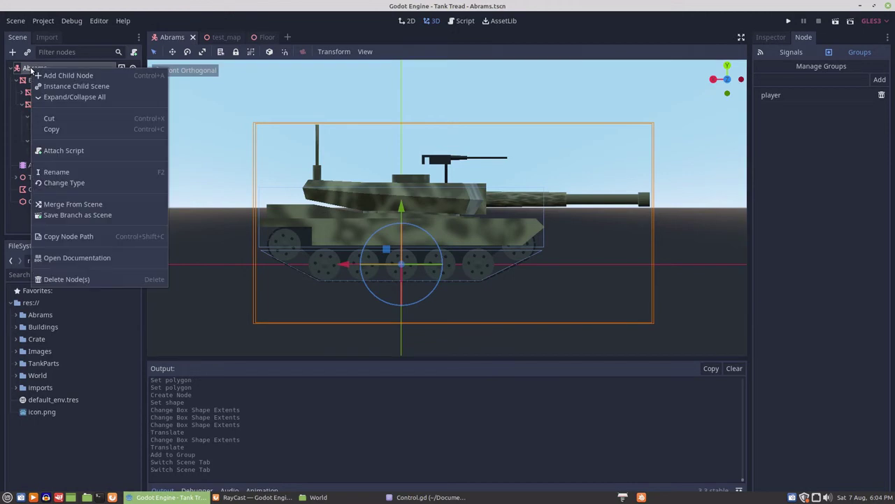
{"action": "left_click", "coordinate": [59, 74]}
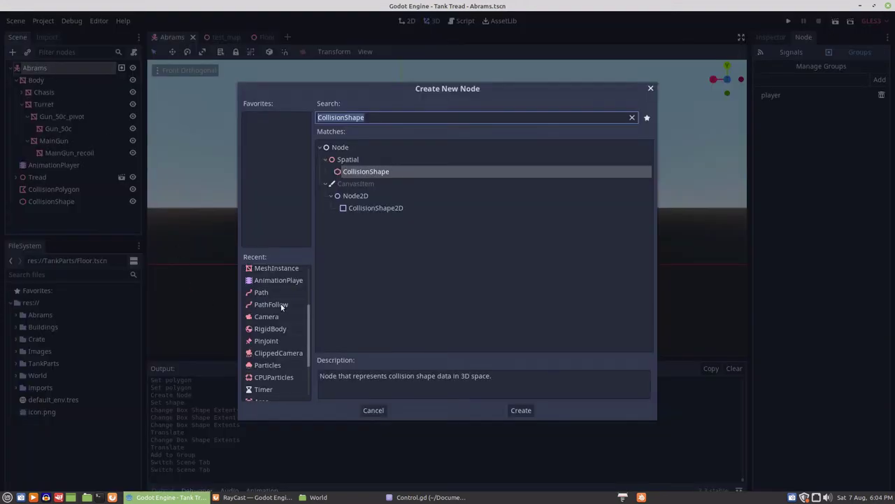
{"action": "scroll", "coordinate": [270, 354], "scroll_direction": "up", "scroll_amount": 2}
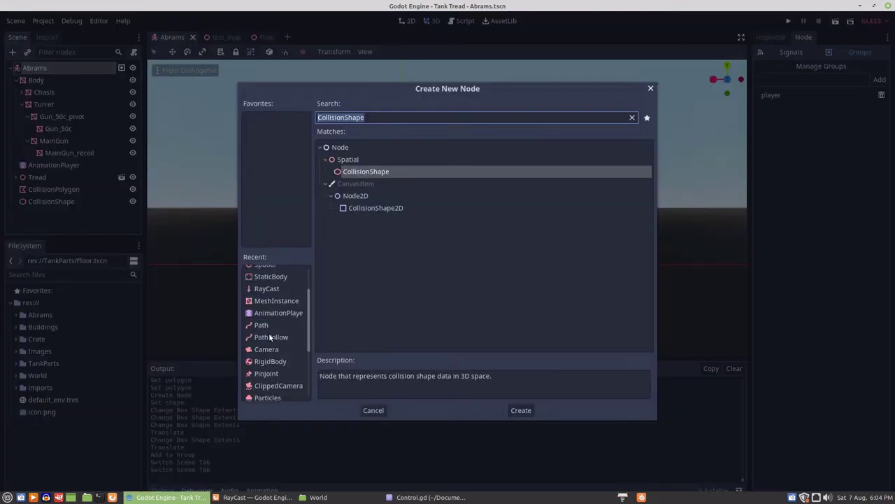
{"action": "left_click", "coordinate": [268, 300]}
{"action": "double_click", "coordinate": [269, 301]}
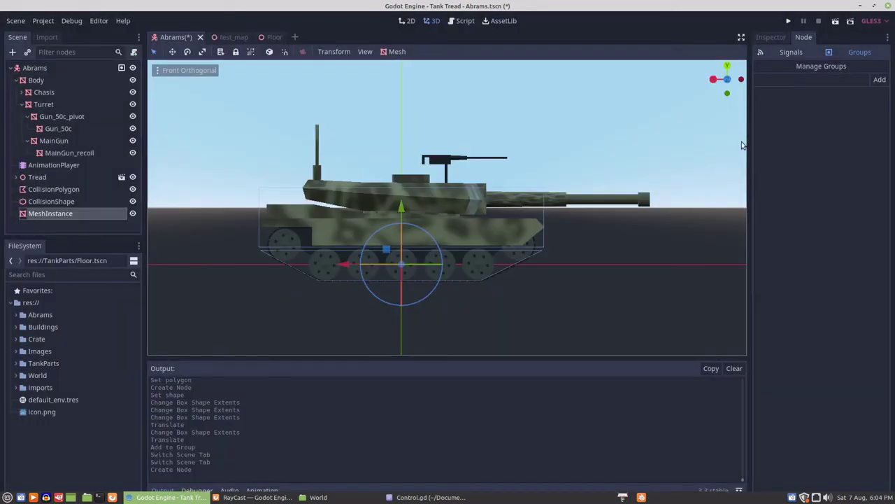
- Give the MeshInstance a hemisphere SphereMesh with height 0.5 and radius 0.7
{"action": "left_click", "coordinate": [764, 39]}
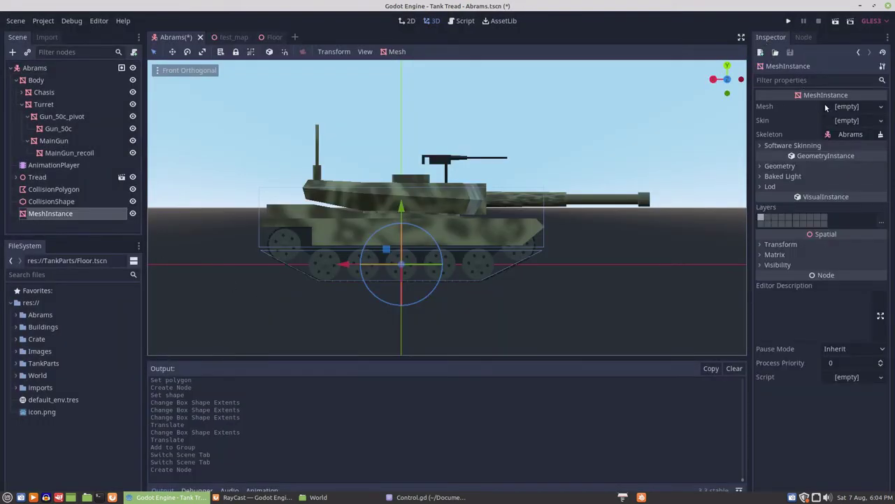
{"action": "left_click", "coordinate": [848, 107]}
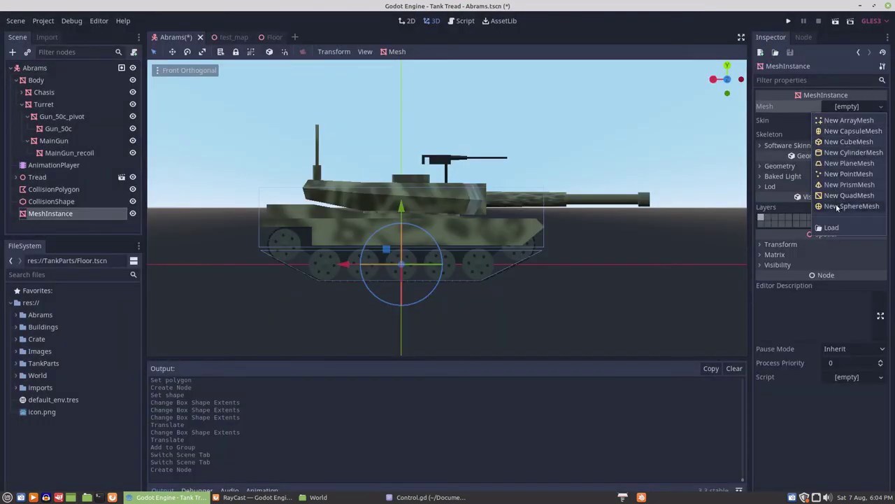
{"action": "left_click", "coordinate": [851, 205]}
{"action": "left_click", "coordinate": [851, 116]}
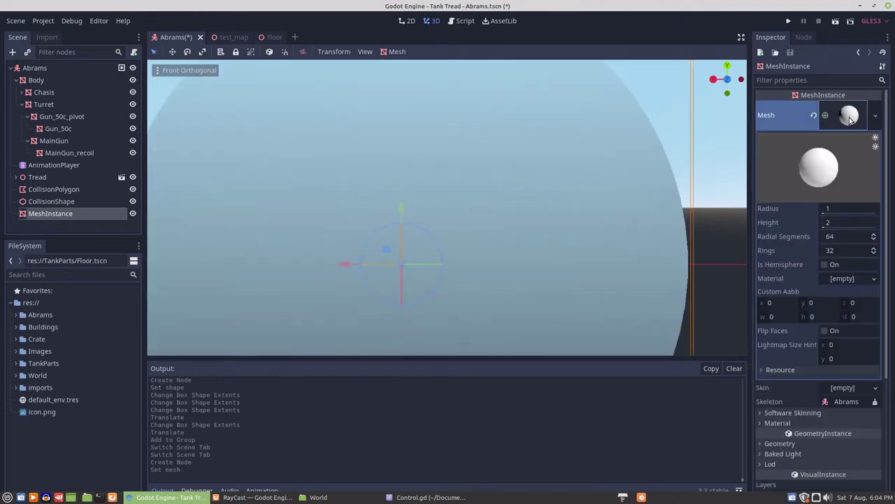
{"action": "left_click", "coordinate": [827, 265]}
{"action": "left_click", "coordinate": [833, 224]}
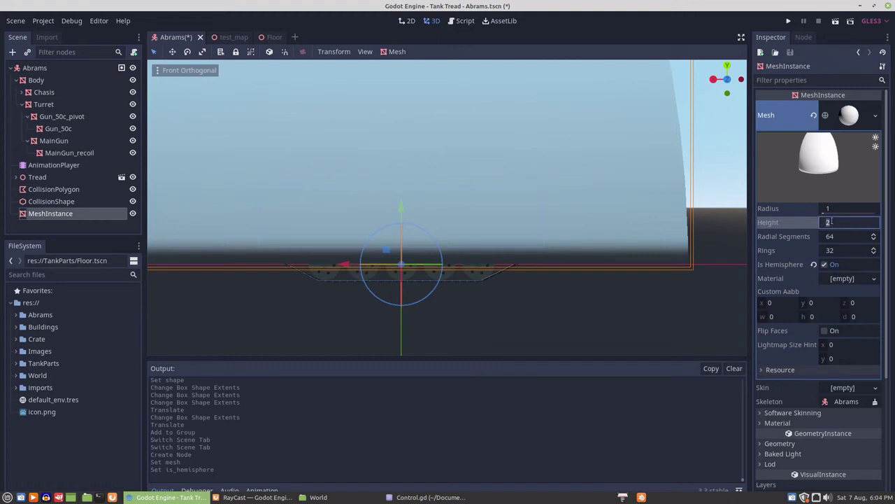
{"action": "type", "text": "1"}
{"action": "left_click", "coordinate": [829, 208]}
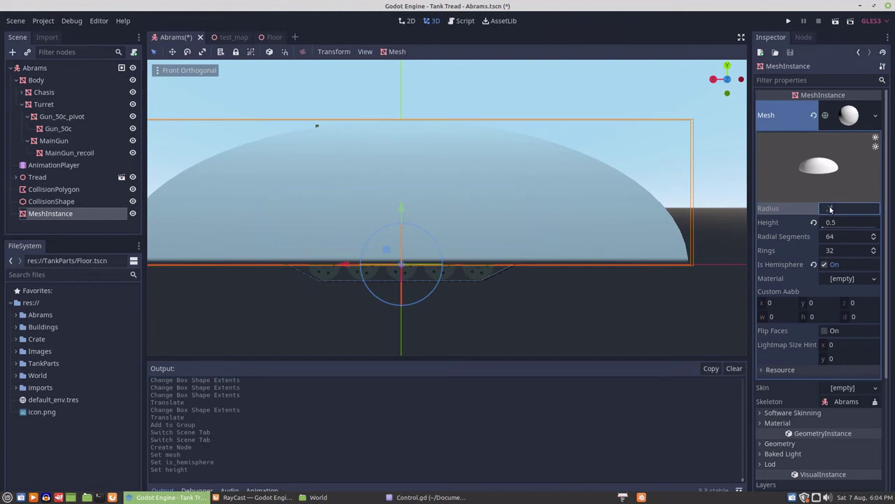
{"action": "type", "text": ".7"}
{"action": "left_click", "coordinate": [851, 278]}
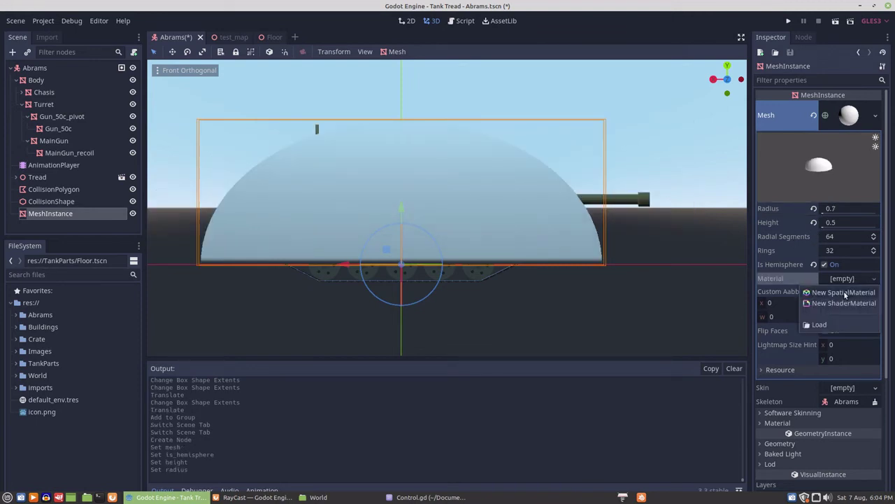
- Give the hemisphere a new SpatialMaterial with the Transparent flag enabled
{"action": "left_click", "coordinate": [845, 292]}
{"action": "left_click", "coordinate": [851, 285]}
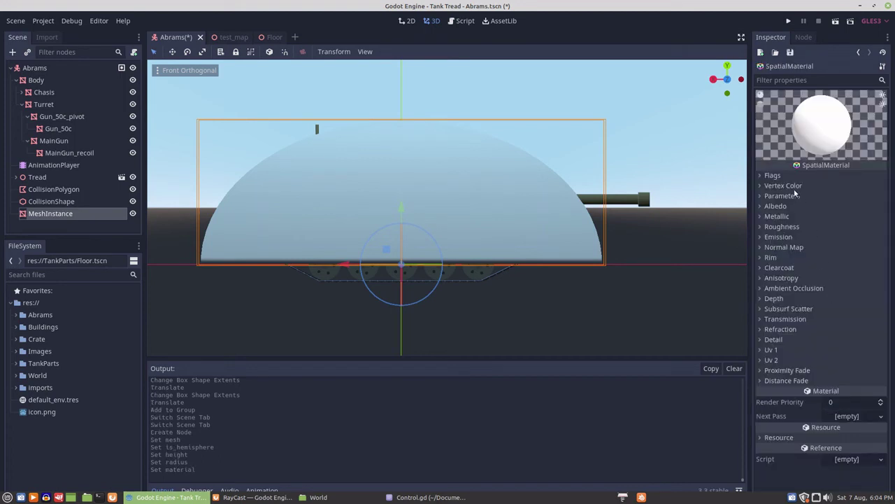
{"action": "left_click", "coordinate": [763, 179]}
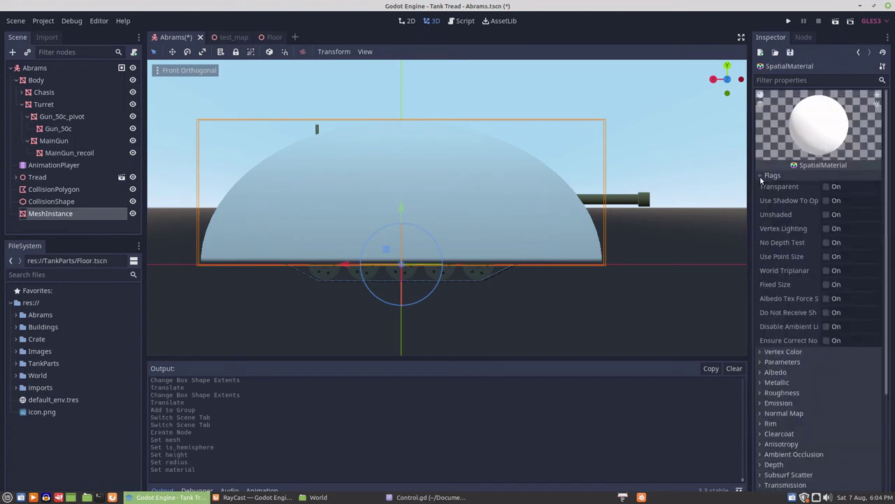
{"action": "left_click", "coordinate": [828, 187]}
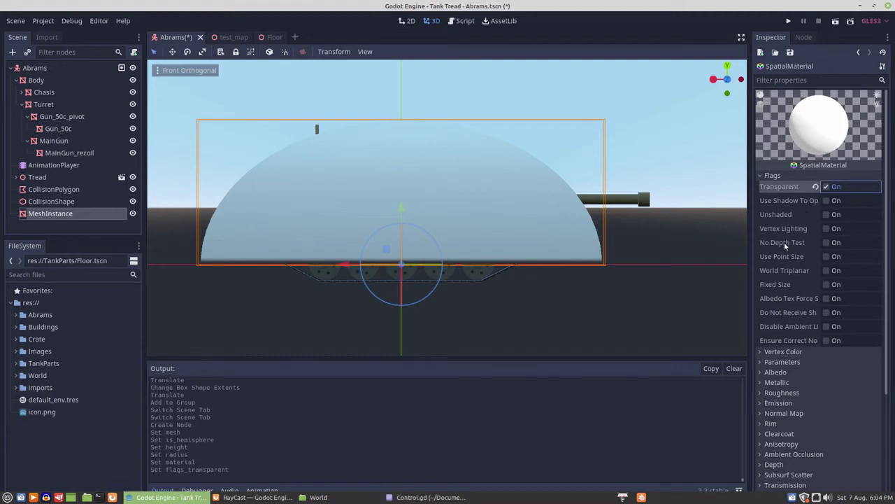
- Set the material's albedo to bright green 61f902 with alpha lowered to 20
{"action": "left_click", "coordinate": [762, 374]}
{"action": "left_click", "coordinate": [866, 387]}
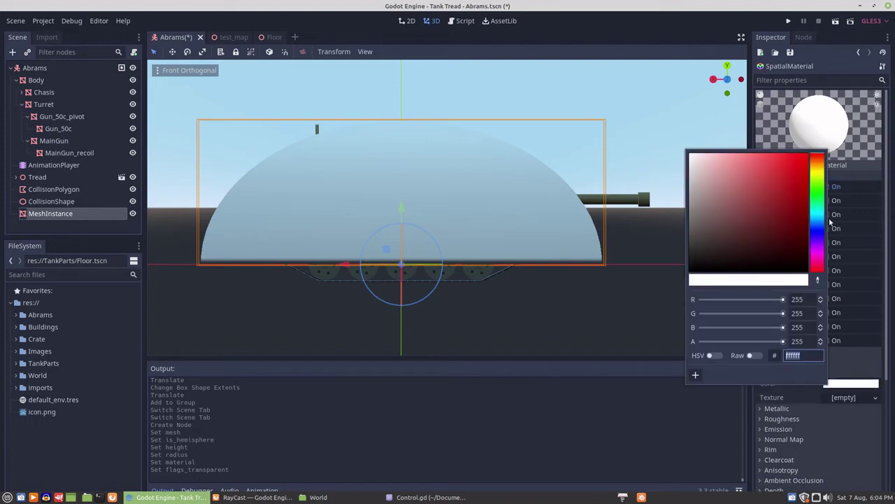
{"action": "left_click", "coordinate": [817, 187]}
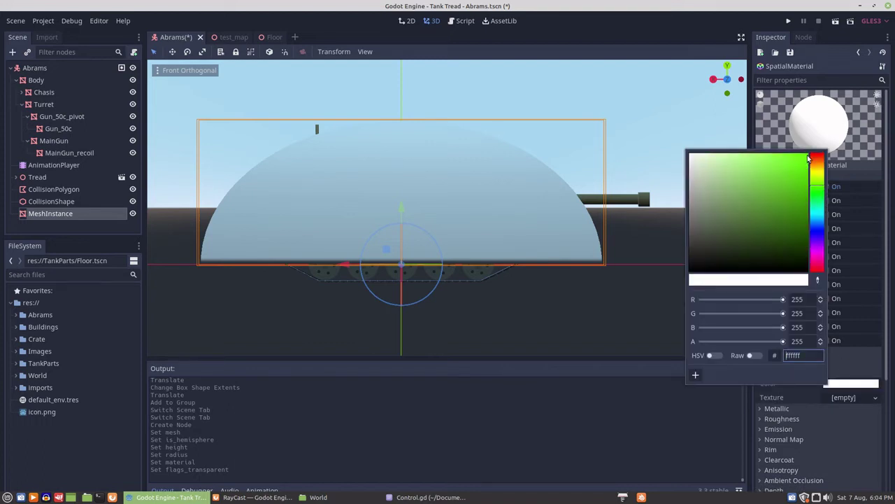
{"action": "left_click", "coordinate": [807, 156]}
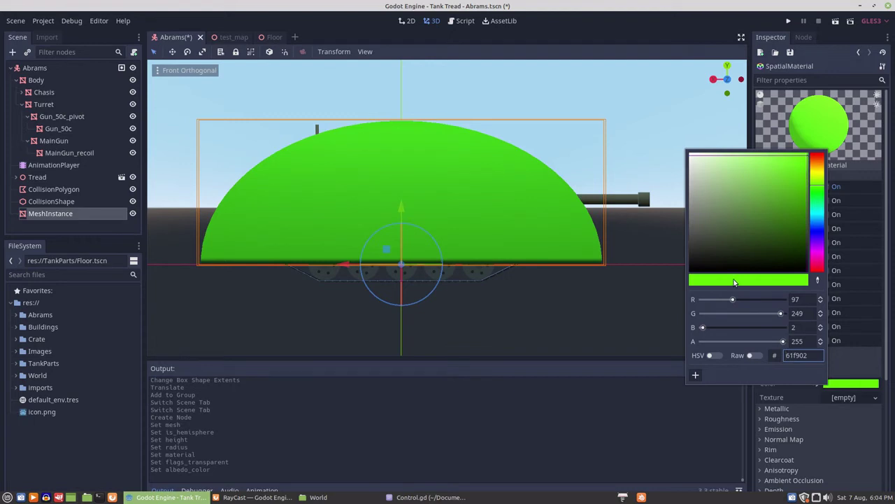
{"action": "left_click", "coordinate": [709, 341]}
{"action": "left_click_drag", "start_coordinate": [710, 342], "coordinate": [710, 343]}
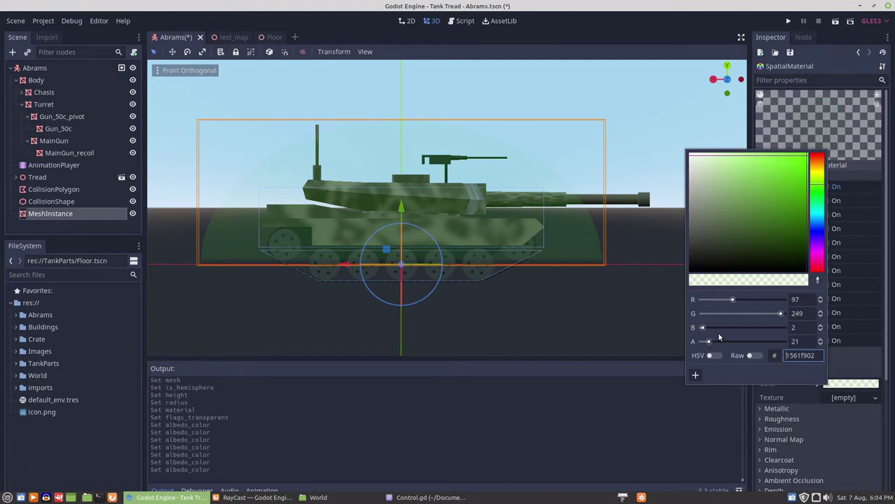
{"action": "left_click", "coordinate": [821, 344]}
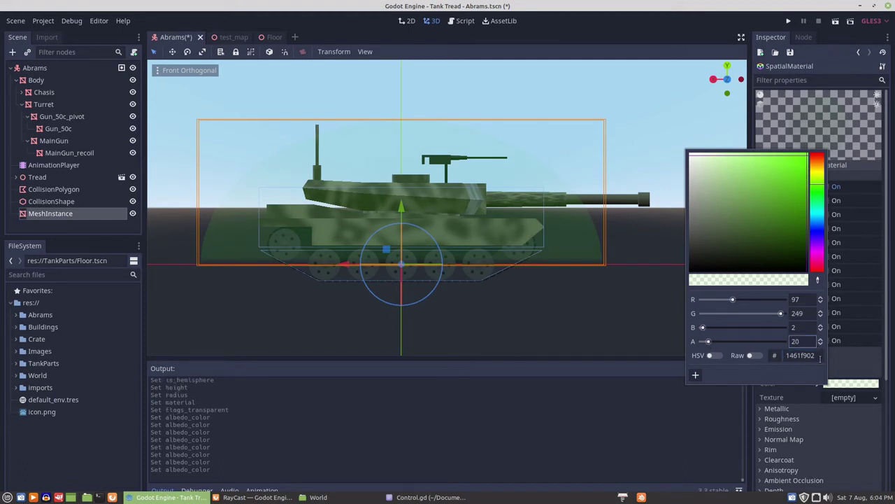
{"action": "left_click", "coordinate": [762, 432]}
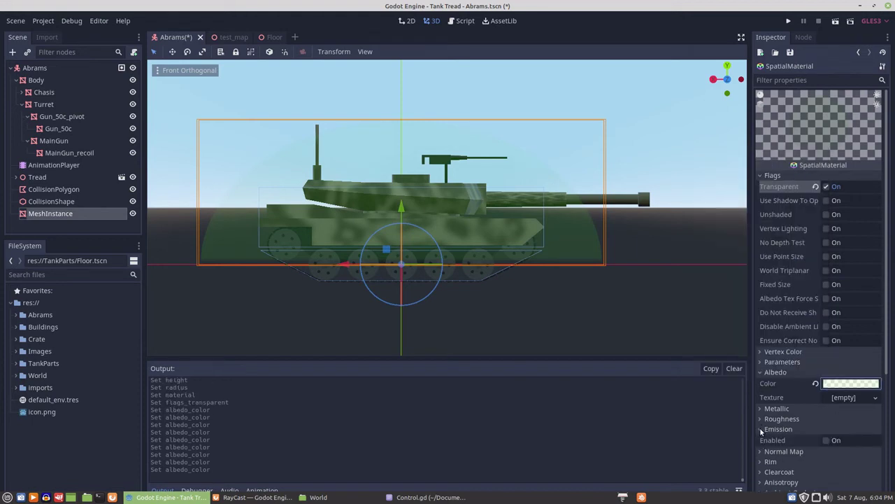
- Enable emission on the hemisphere material and set its colour to bright green 8df305
{"action": "left_click", "coordinate": [827, 441]}
{"action": "scroll", "coordinate": [828, 443], "scroll_direction": "down", "scroll_amount": 3}
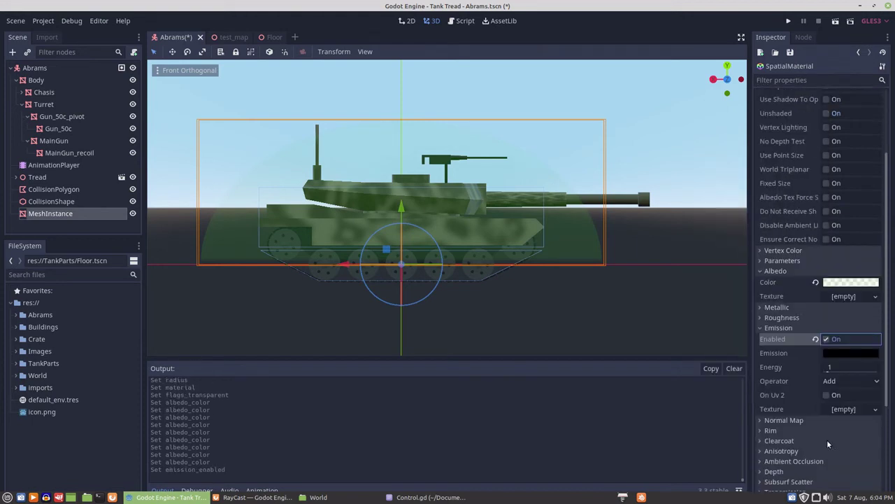
{"action": "left_click", "coordinate": [842, 355]}
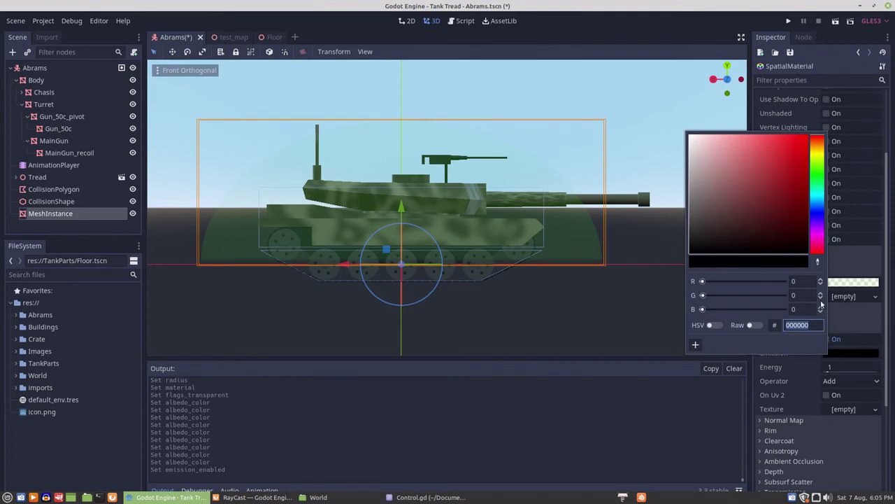
{"action": "left_click", "coordinate": [823, 166]}
{"action": "left_click", "coordinate": [808, 142]}
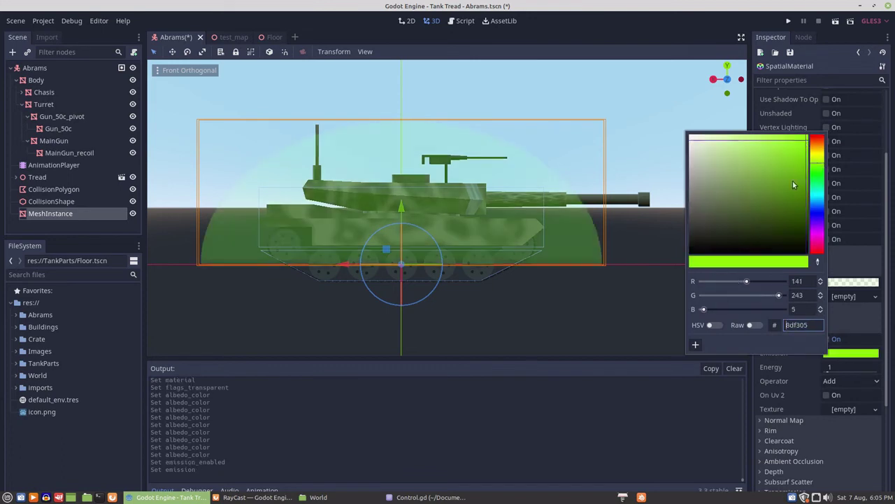
- Set the material's emission energy to 0.75
{"action": "left_click", "coordinate": [828, 374]}
{"action": "type", "text": "0.5"}
{"action": "key", "text": "Return"}
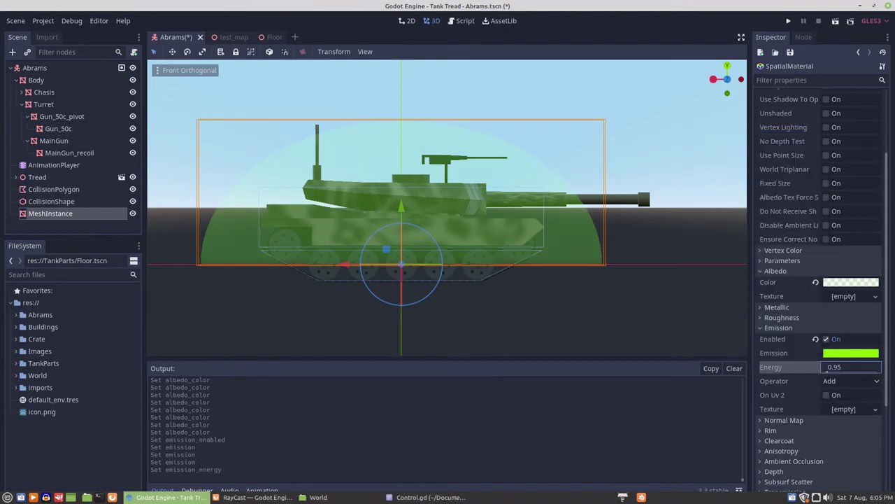
{"action": "left_click", "coordinate": [834, 368]}
{"action": "type", "text": ".7"}
{"action": "left_click", "coordinate": [798, 353]}
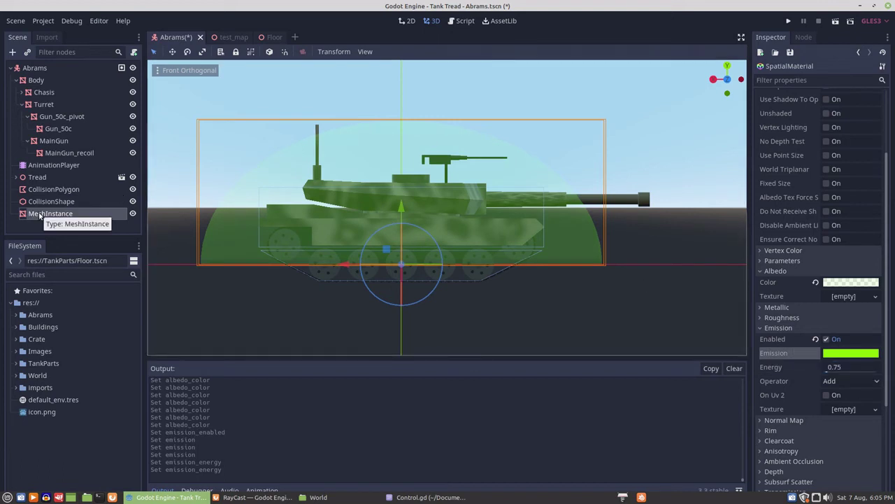
- Rename the dome MeshInstance to 'Selected', hide it, and select the Abrams root
{"action": "double_click", "coordinate": [65, 214]}
{"action": "type", "text": "S"}
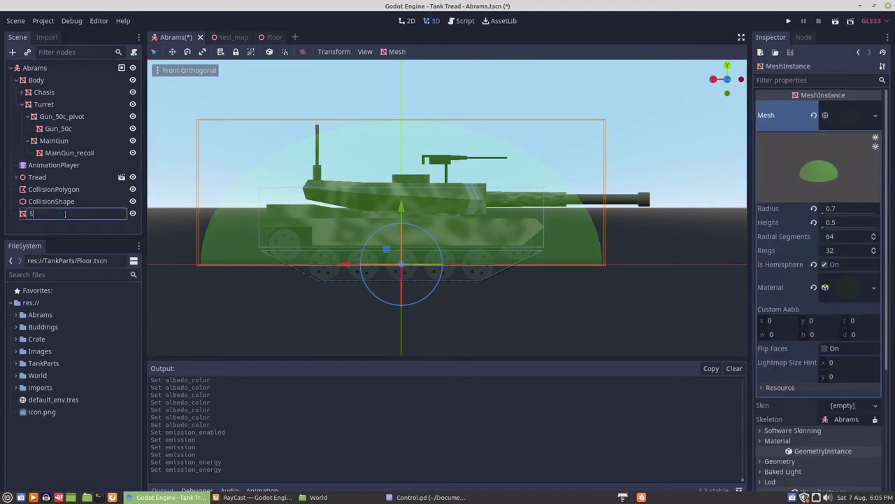
{"action": "type", "text": "elected"}
{"action": "left_click", "coordinate": [133, 214]}
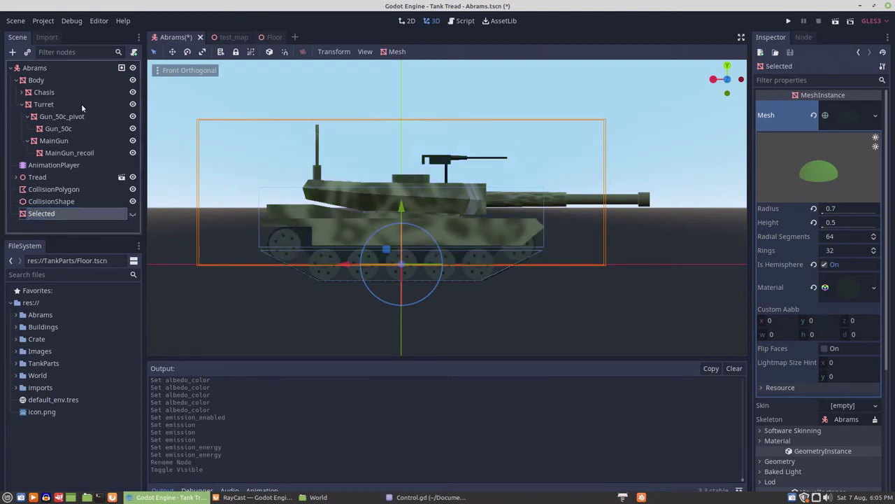
{"action": "left_click", "coordinate": [39, 68]}
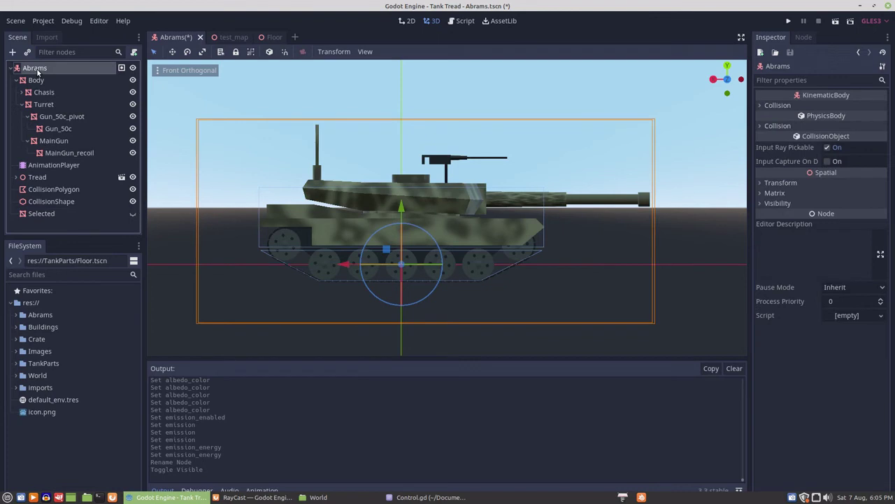
- Attach a new Abrams.gd script to Abrams and declare func _selected(value): below _ready
{"action": "left_click", "coordinate": [134, 52]}
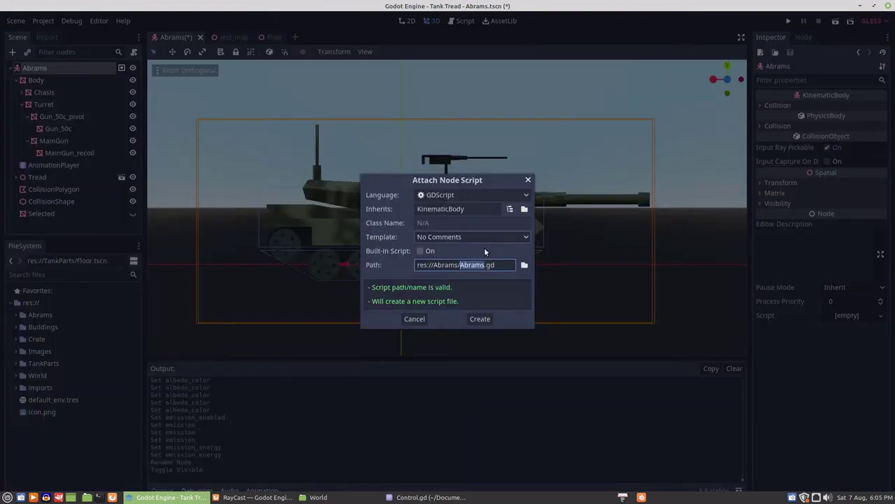
{"action": "left_click", "coordinate": [480, 318]}
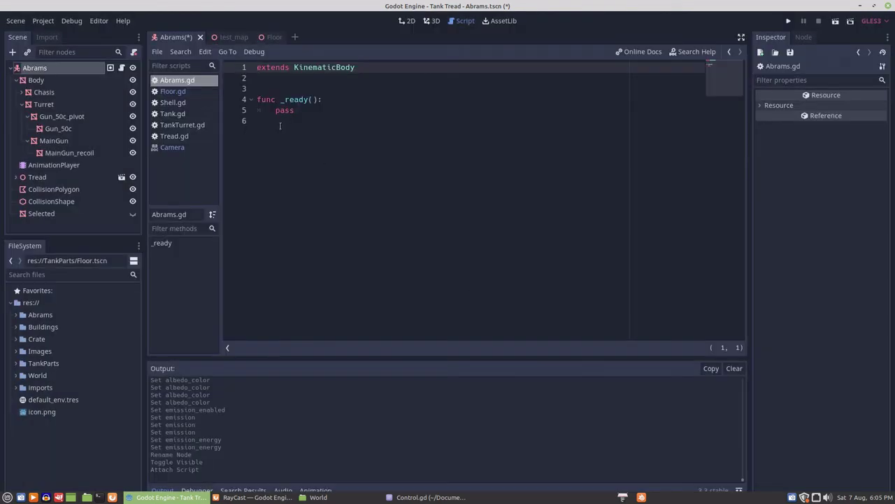
{"action": "left_click", "coordinate": [280, 122]}
{"action": "key", "text": "Return"}
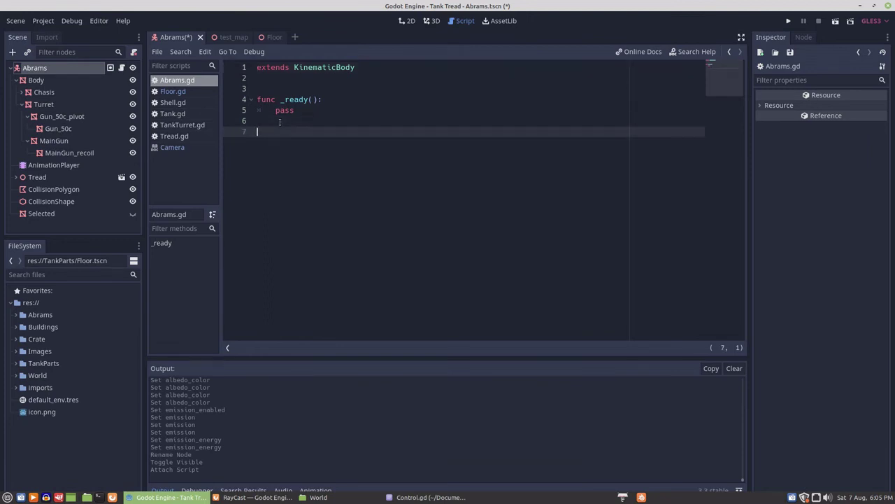
{"action": "type", "text": "func"}
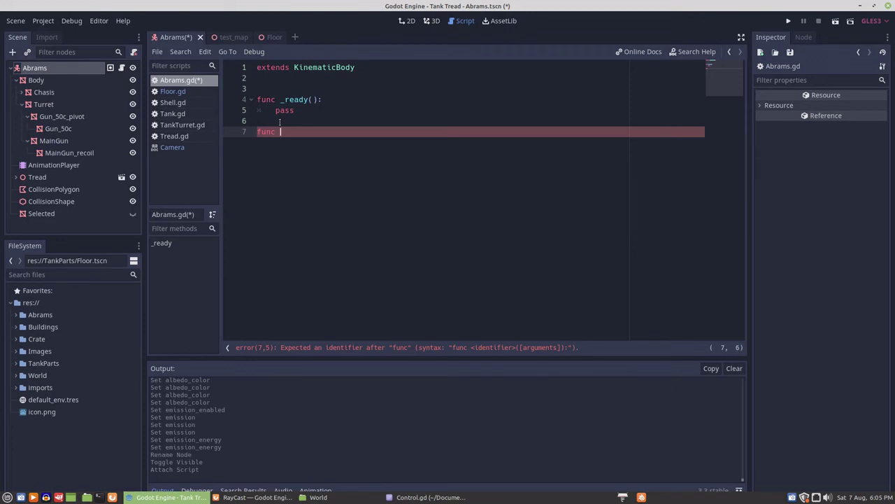
{"action": "type", "text": " _selected(value):"}
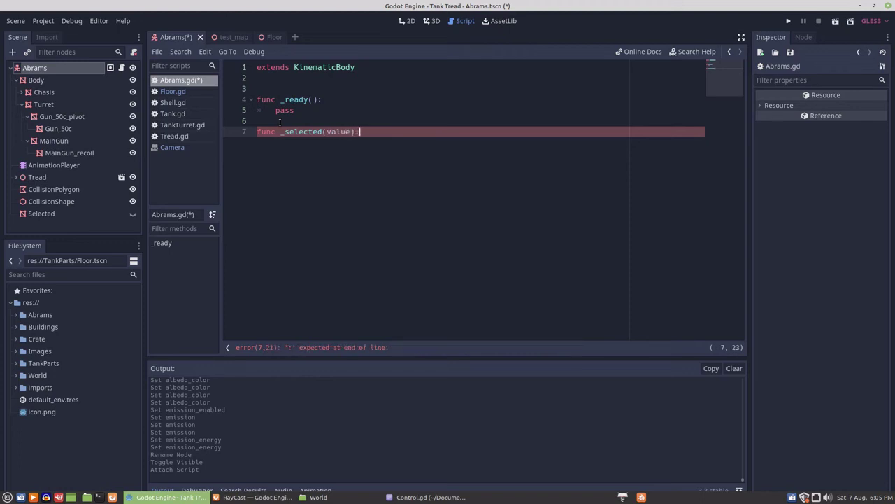
- Write the function body $Selected.visible = value
{"action": "key", "text": "Return"}
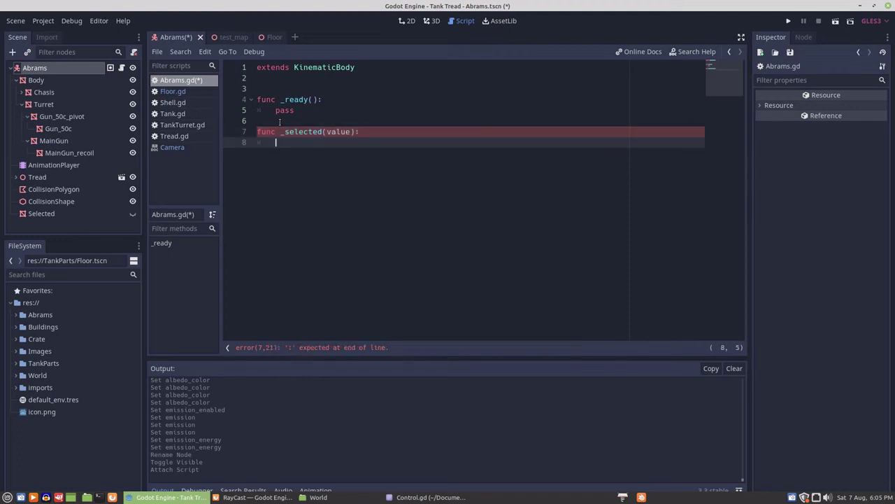
{"action": "type", "text": "$"}
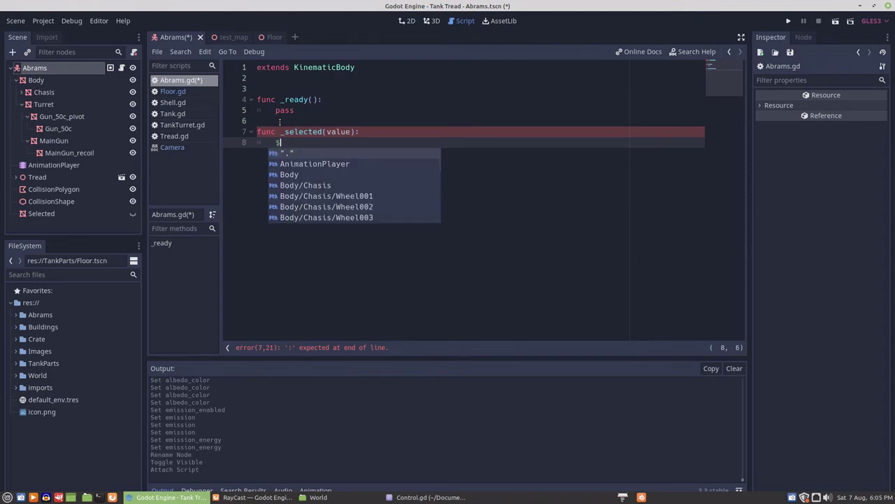
{"action": "type", "text": "Selected"}
{"action": "key", "text": "Return"}
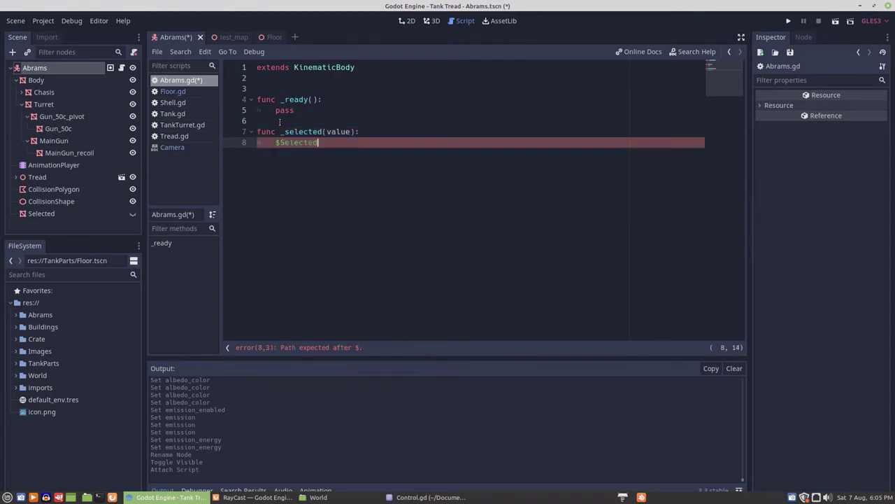
{"action": "type", "text": ".vi"}
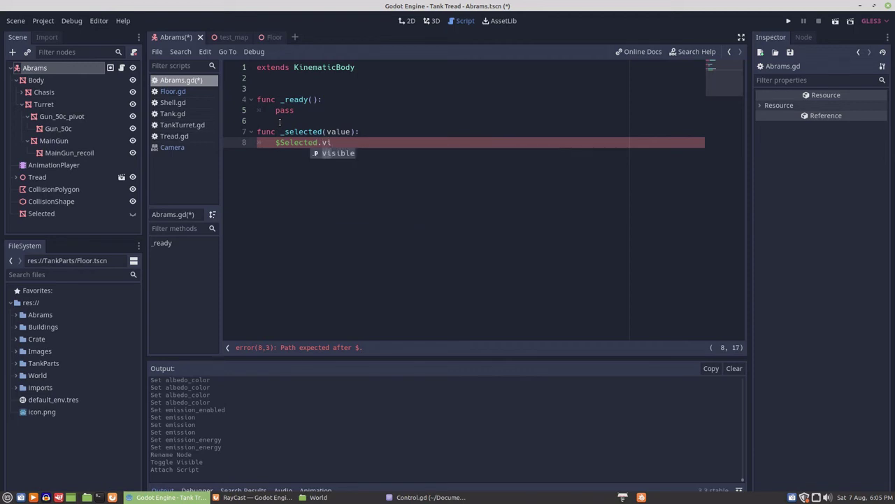
{"action": "key", "text": "Return"}
{"action": "type", "text": "= value"}
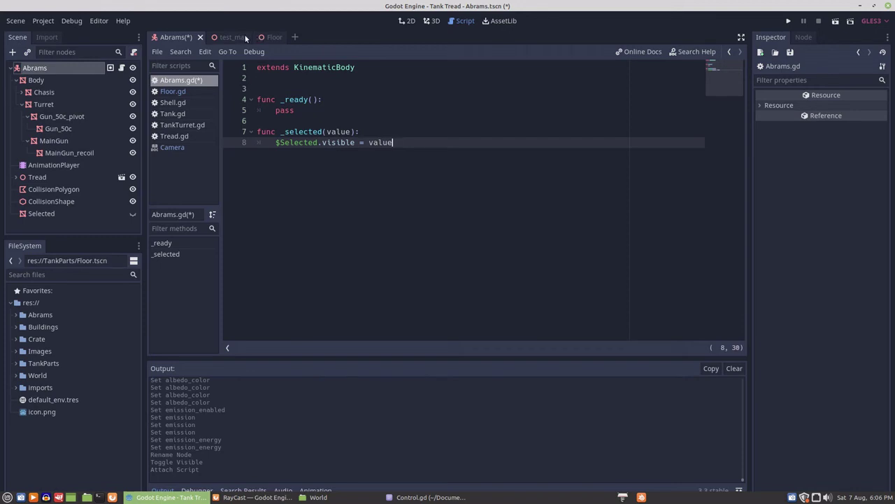
- In the test_map scene's 3D view, add a Camera child node under Abrams_Maps
{"action": "left_click", "coordinate": [226, 37]}
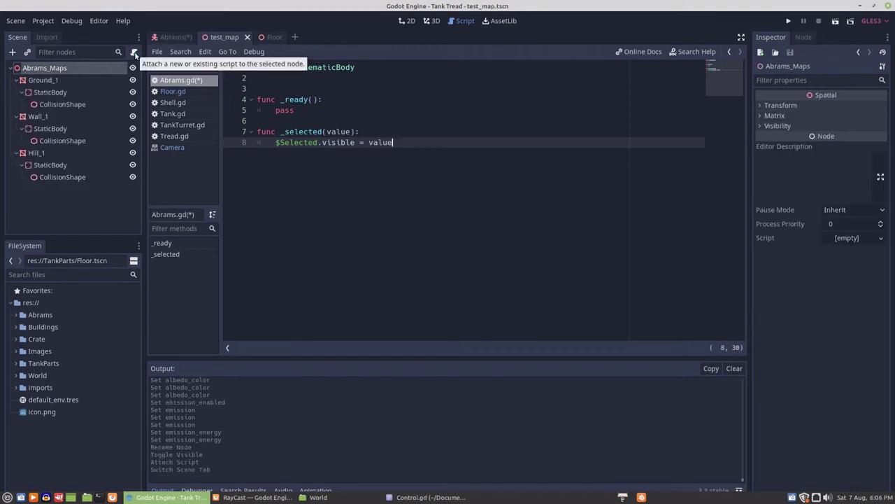
{"action": "left_click", "coordinate": [432, 21]}
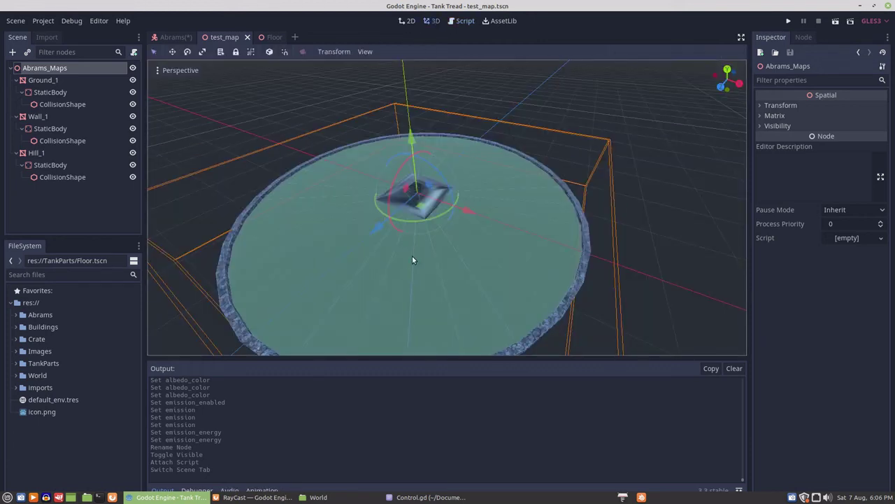
{"action": "scroll", "coordinate": [412, 259], "scroll_direction": "up", "scroll_amount": 3}
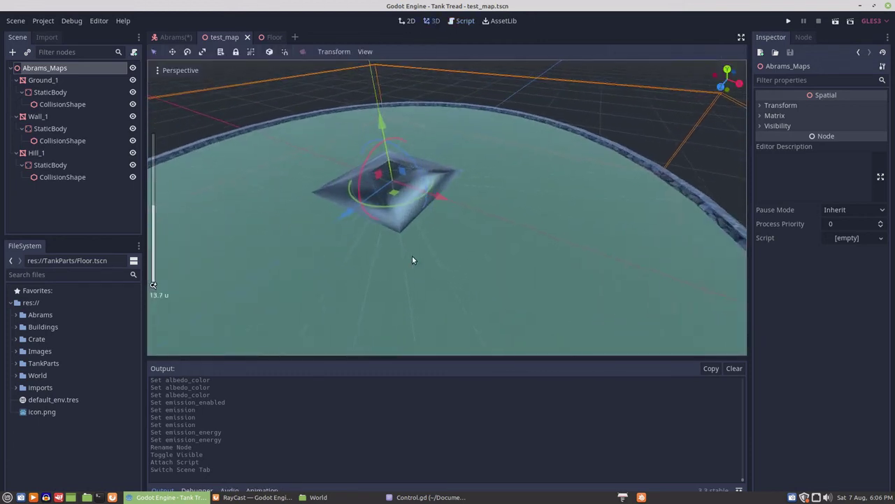
{"action": "right_click", "coordinate": [40, 71]}
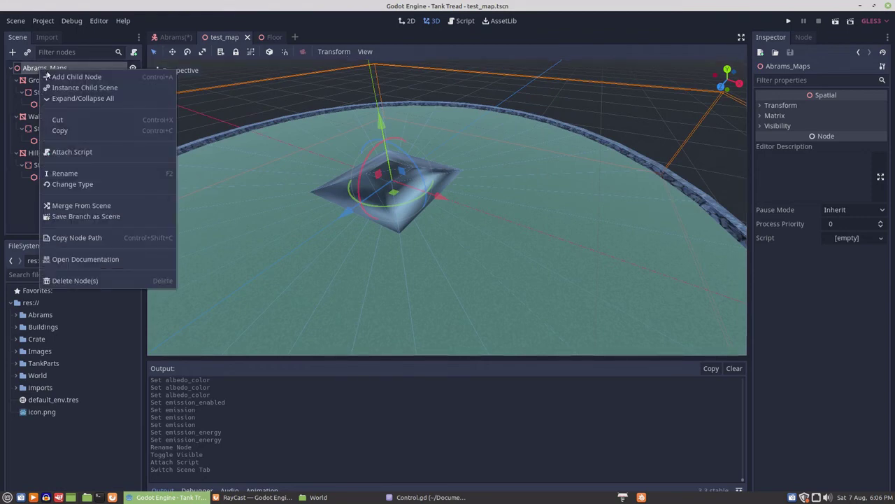
{"action": "left_click", "coordinate": [76, 77]}
{"action": "scroll", "coordinate": [277, 363], "scroll_direction": "down", "scroll_amount": 2}
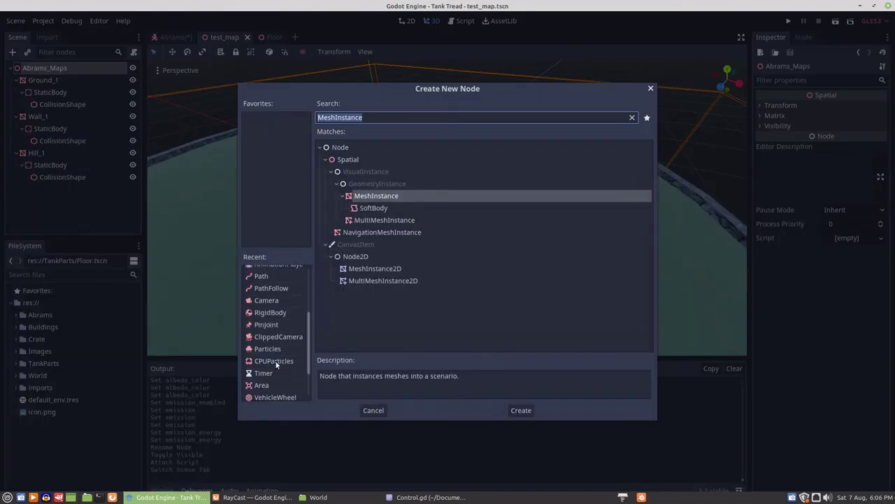
{"action": "scroll", "coordinate": [275, 359], "scroll_direction": "up", "scroll_amount": 5}
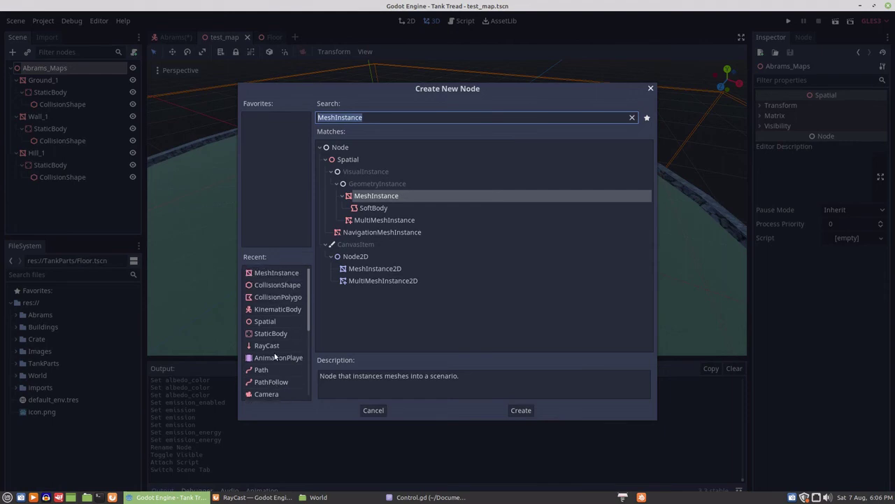
{"action": "scroll", "coordinate": [268, 354], "scroll_direction": "down", "scroll_amount": 2}
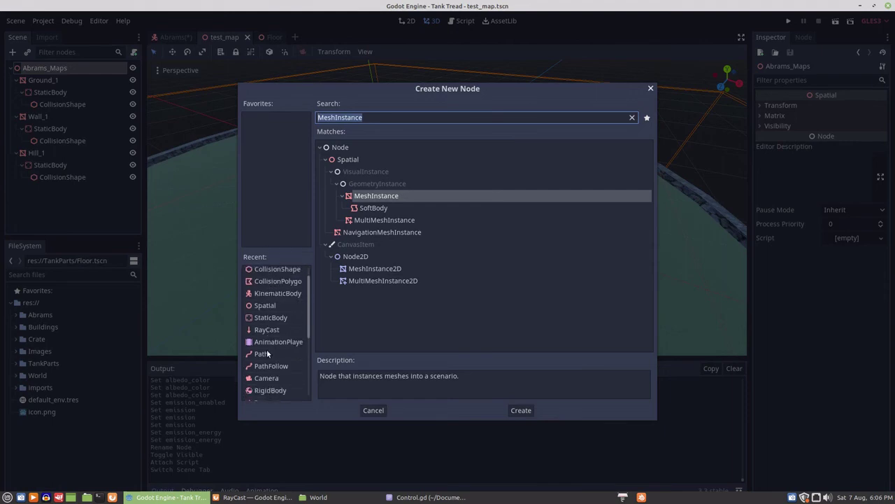
{"action": "double_click", "coordinate": [264, 362]}
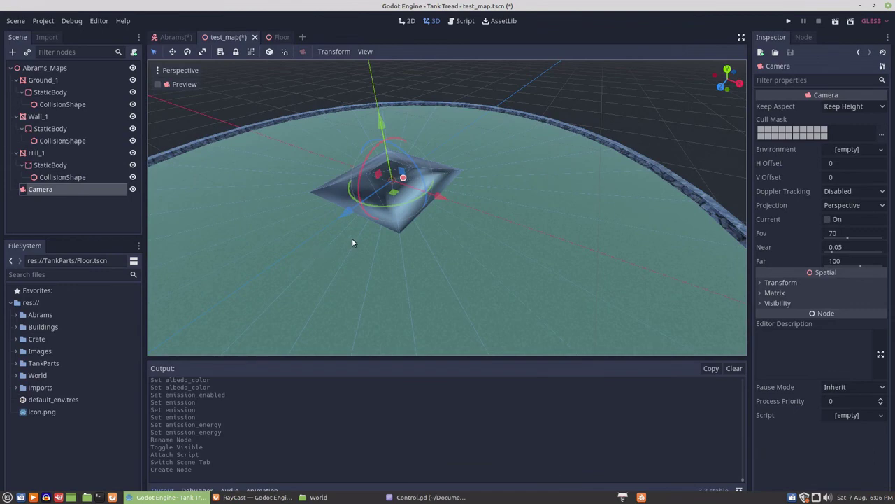
- Move the Camera back, raise it about 4 units, and tilt it roughly 36 degrees toward the map
{"action": "key", "text": "KP_1"}
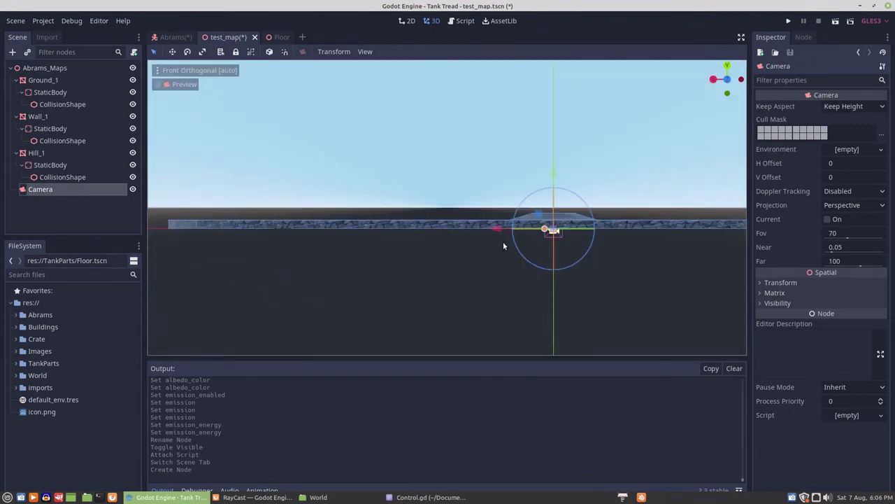
{"action": "key", "text": "KP_3"}
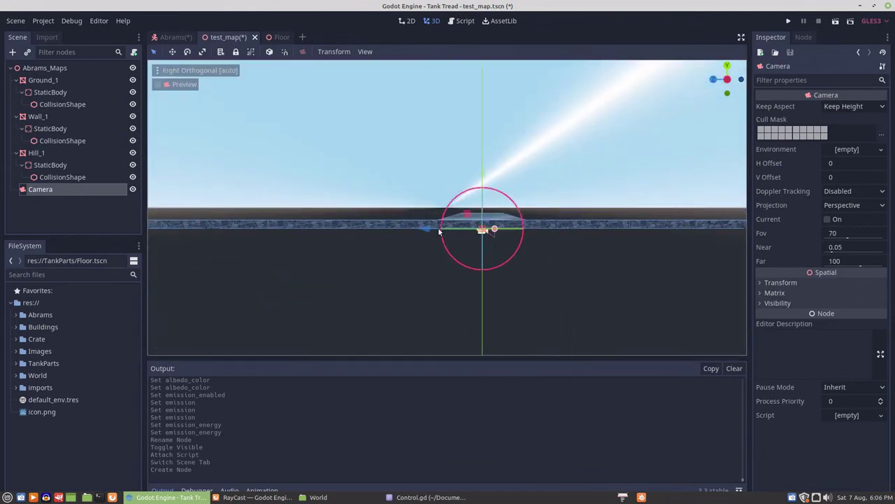
{"action": "left_click_drag", "start_coordinate": [430, 230], "coordinate": [252, 230]}
{"action": "left_click_drag", "start_coordinate": [305, 173], "coordinate": [306, 79]}
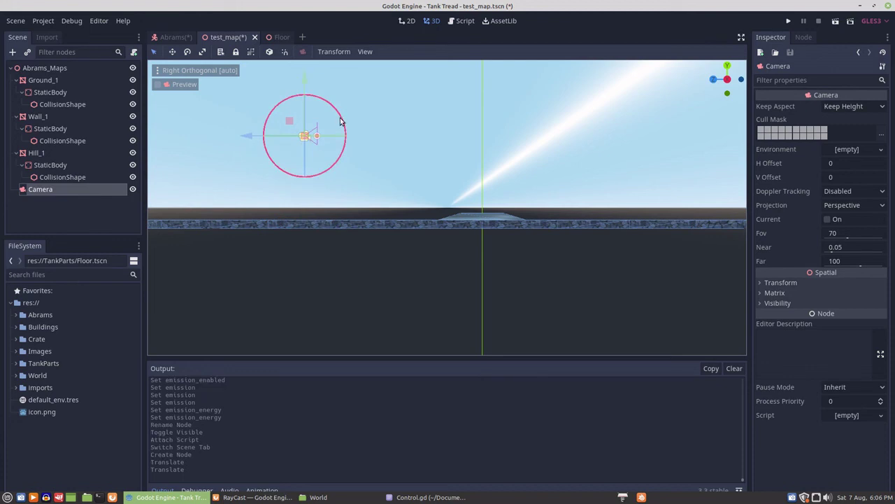
{"action": "left_click_drag", "start_coordinate": [342, 122], "coordinate": [344, 140]}
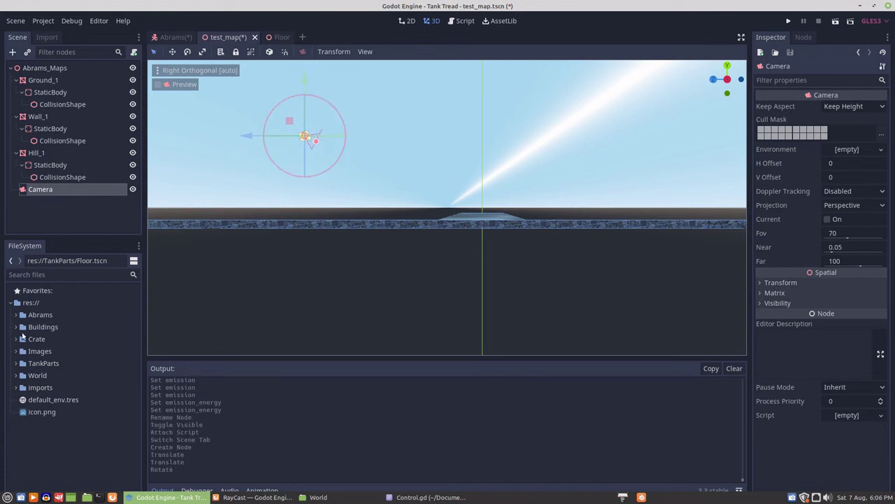
- Instance Abrams.tscn from the Abrams folder under Abrams_Maps
{"action": "left_click", "coordinate": [16, 316]}
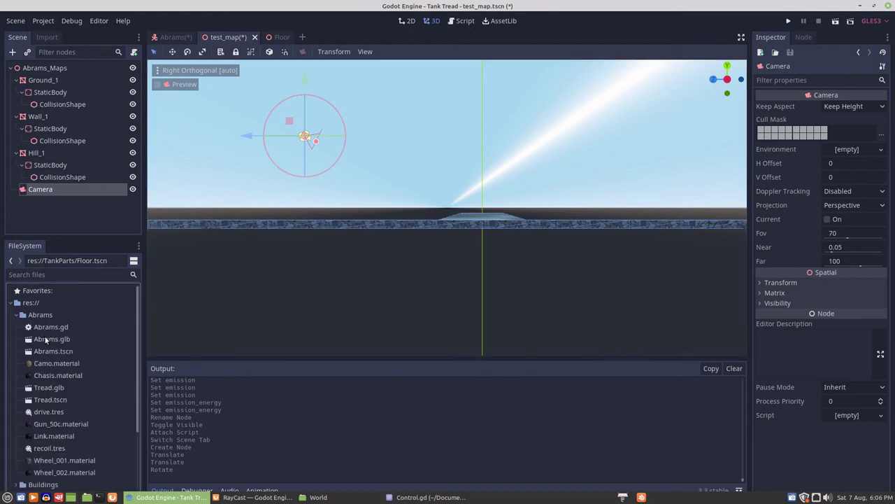
{"action": "left_click_drag", "start_coordinate": [45, 356], "coordinate": [51, 72]}
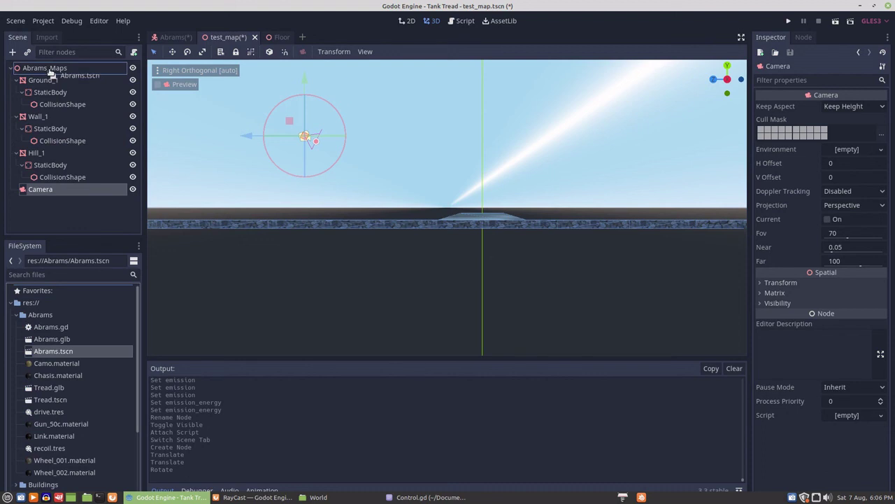
{"action": "left_click_drag", "start_coordinate": [50, 73], "coordinate": [50, 72]}
- Rename the root node from Abrams_Maps to TestMap
{"action": "double_click", "coordinate": [50, 68]}
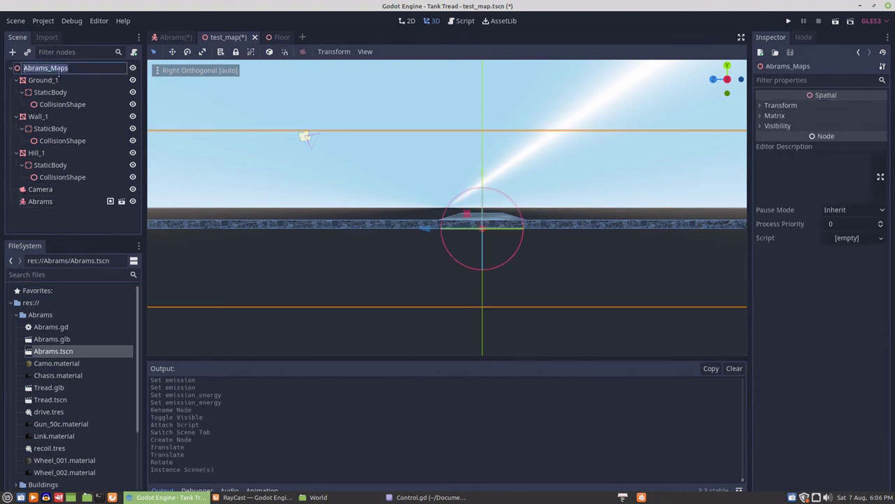
{"action": "type", "text": "Test"}
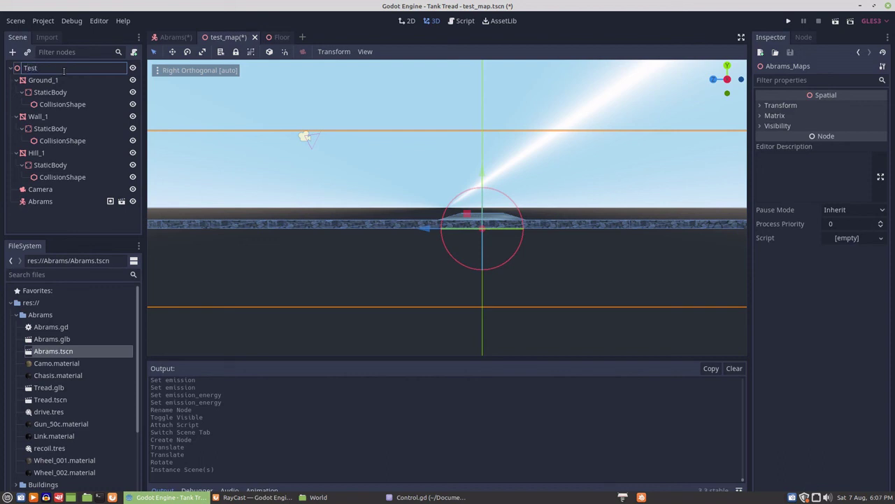
{"action": "type", "text": "_map"}
{"action": "left_click_drag", "start_coordinate": [57, 68], "coordinate": [37, 68]}
{"action": "type", "text": "Map"}
- Lift the Abrams tank and snap it to the floor with Transform > Snap Object to Floor
{"action": "left_click", "coordinate": [73, 200]}
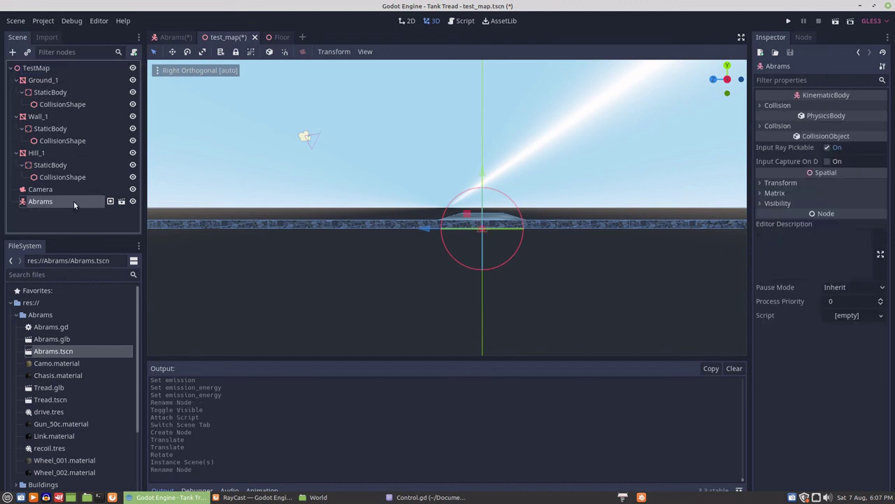
{"action": "scroll", "coordinate": [510, 256], "scroll_direction": "up", "scroll_amount": 3}
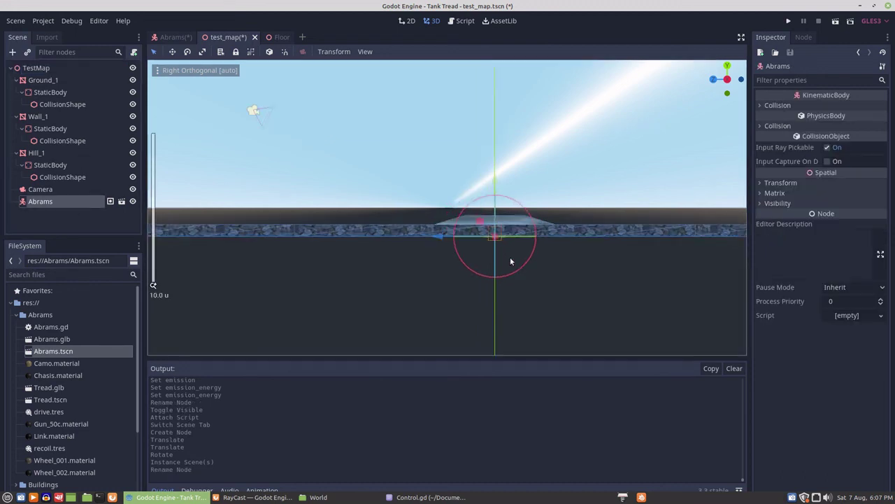
{"action": "middle_click_drag", "start_coordinate": [511, 261], "coordinate": [575, 255]}
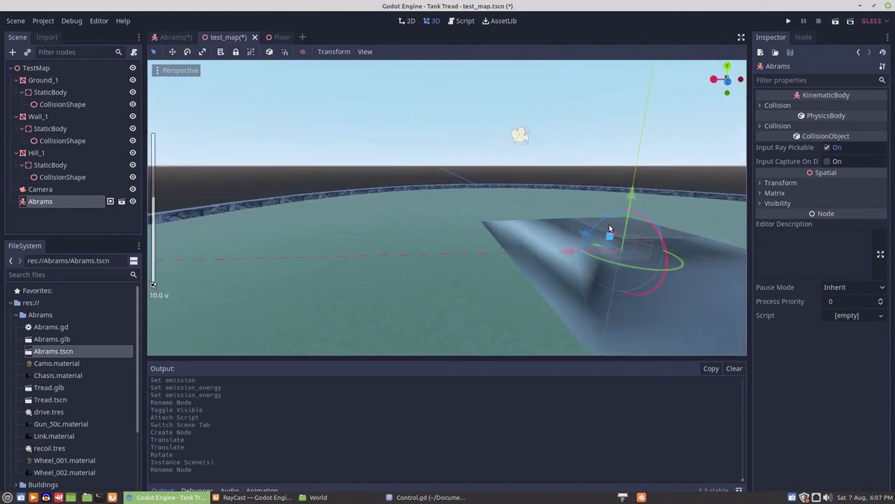
{"action": "left_click_drag", "start_coordinate": [632, 194], "coordinate": [636, 162]}
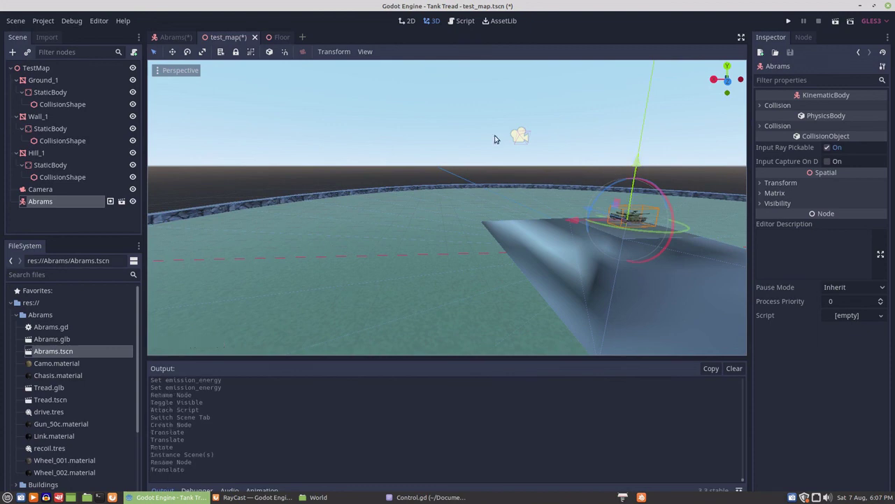
{"action": "left_click", "coordinate": [335, 52]}
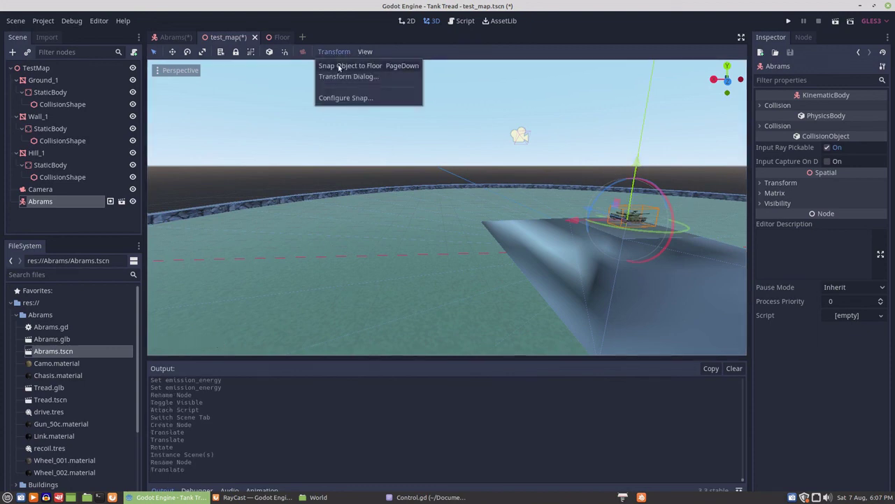
{"action": "left_click", "coordinate": [339, 66]}
- Nudge the tank's height slightly so it rests on the hill surface
{"action": "middle_click_drag", "start_coordinate": [594, 250], "coordinate": [564, 238]}
{"action": "scroll", "coordinate": [564, 239], "scroll_direction": "down", "scroll_amount": 6}
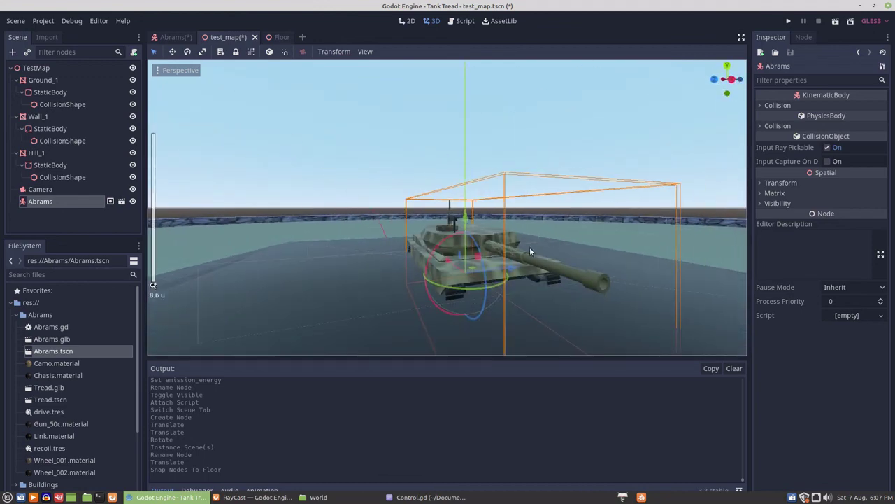
{"action": "middle_click_drag", "start_coordinate": [469, 317], "coordinate": [495, 294]}
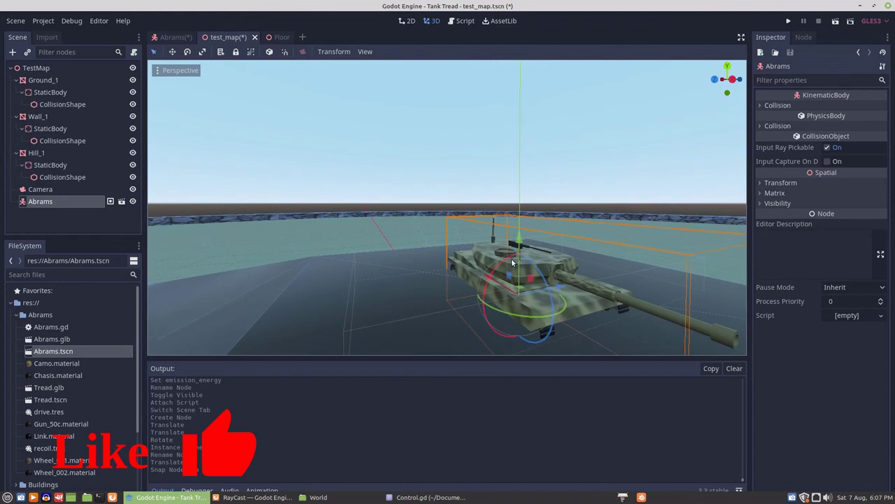
{"action": "left_click_drag", "start_coordinate": [518, 242], "coordinate": [520, 222]}
{"action": "scroll", "coordinate": [581, 293], "scroll_direction": "down", "scroll_amount": 5}
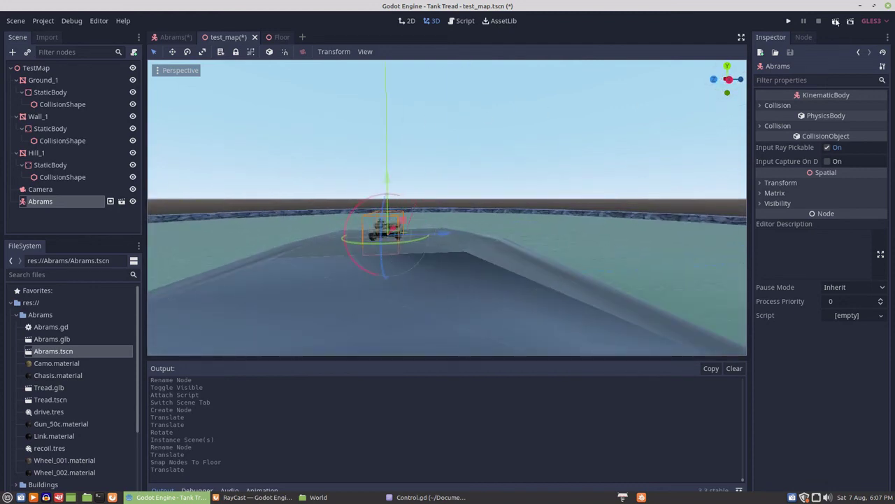
- Save and run test_map with F6, then close the Tank Tread (DEBUG) window
{"action": "key", "text": "F6"}
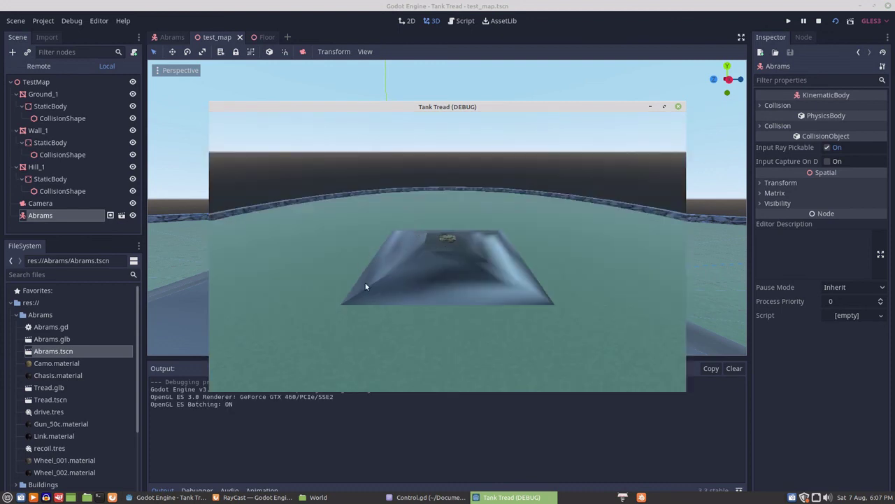
{"action": "left_click", "coordinate": [677, 107]}
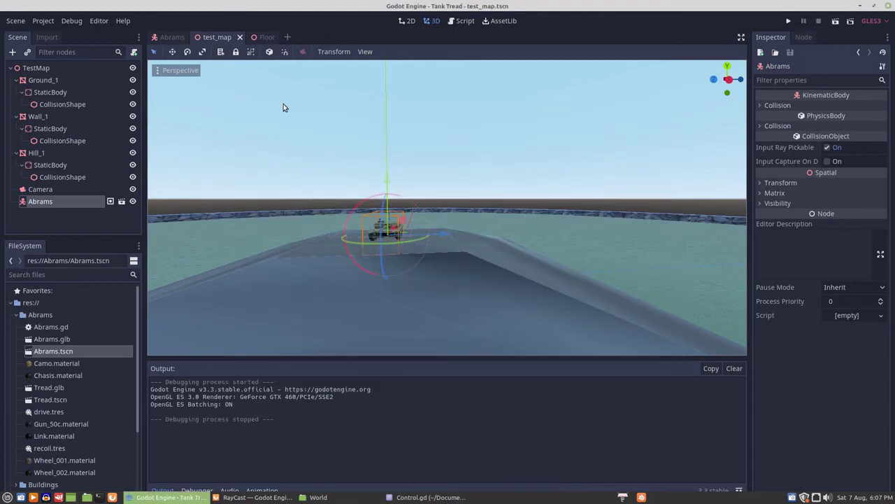